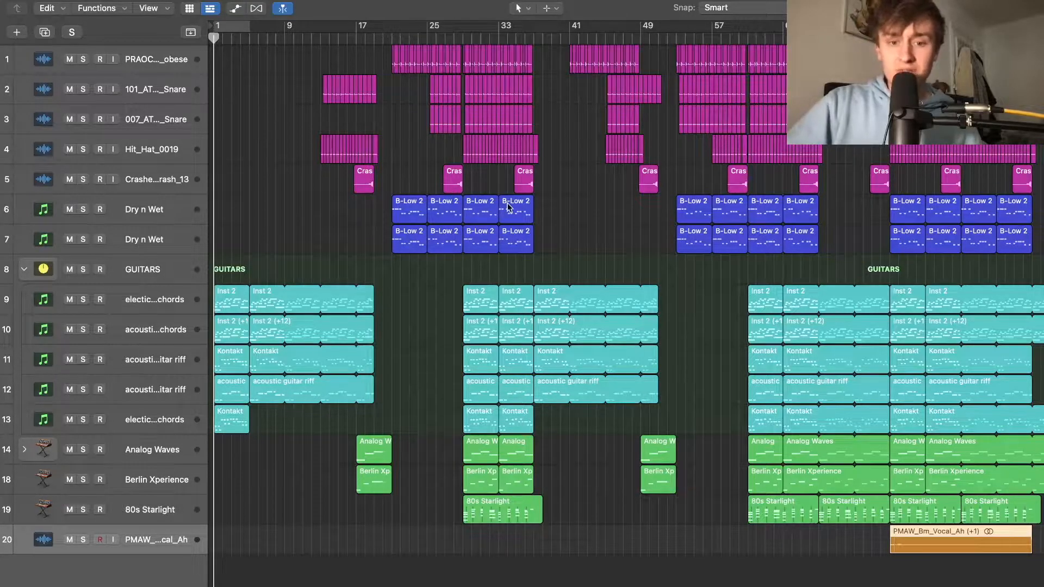
# - Play back the full arrangement from the start of the last B-Low 2 bass section
pyautogui.click(608, 234)
pyautogui.press('super+Down')
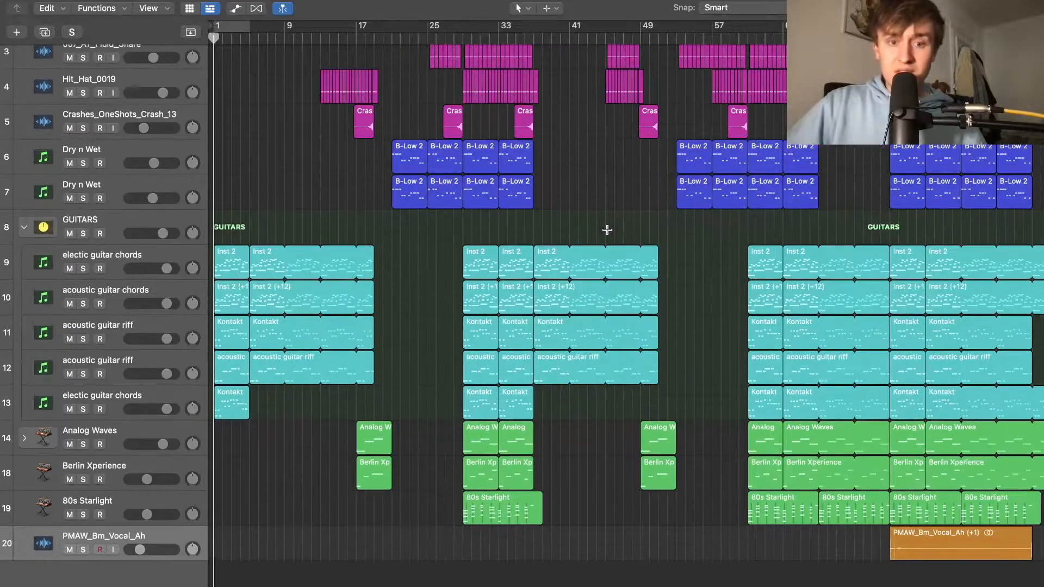
pyautogui.press('super+Right')
pyautogui.scroll(4, 607, 231)
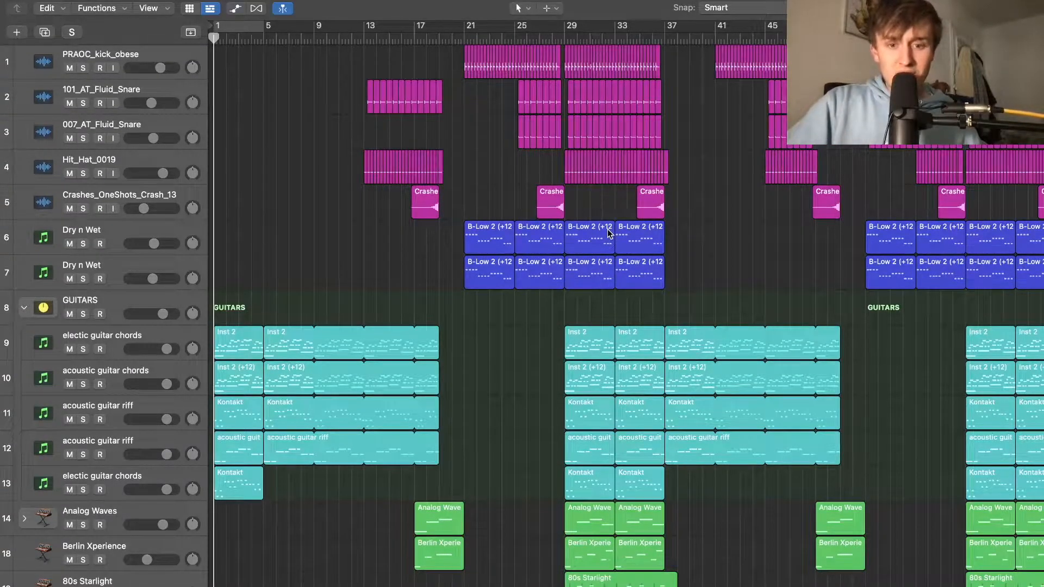
pyautogui.press('super+Left')
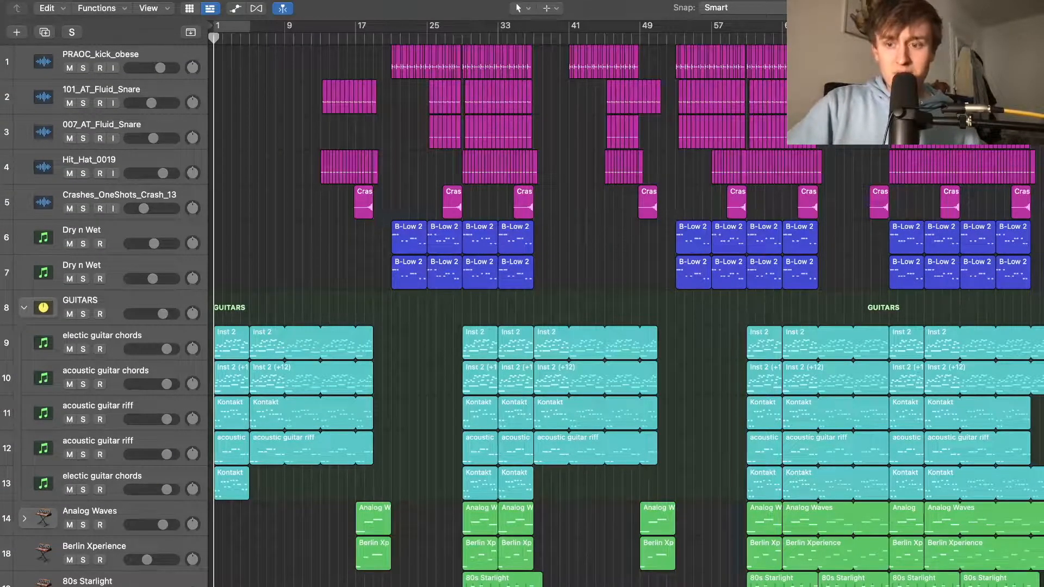
pyautogui.click(889, 38)
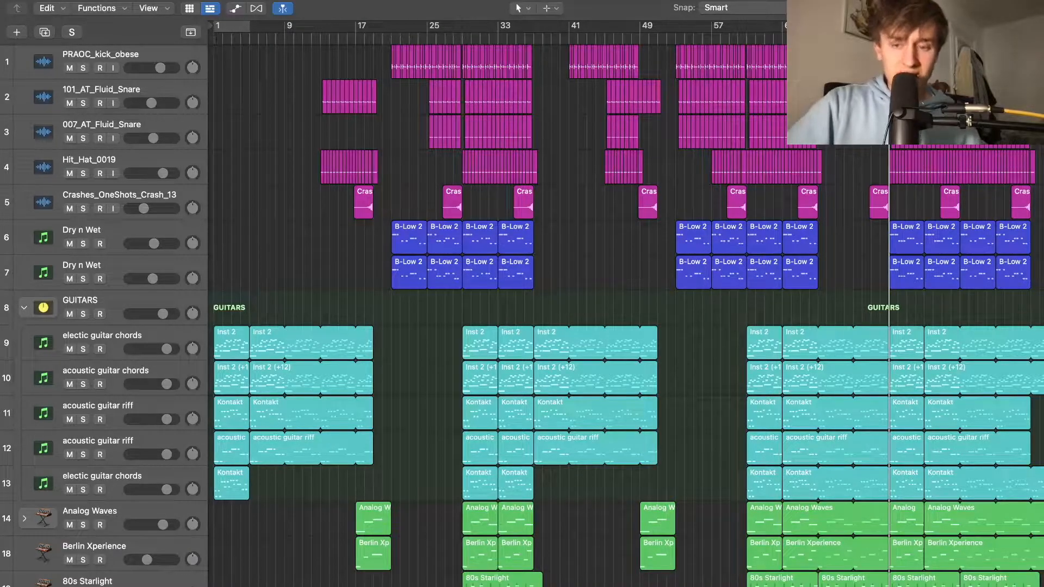
pyautogui.press('space')
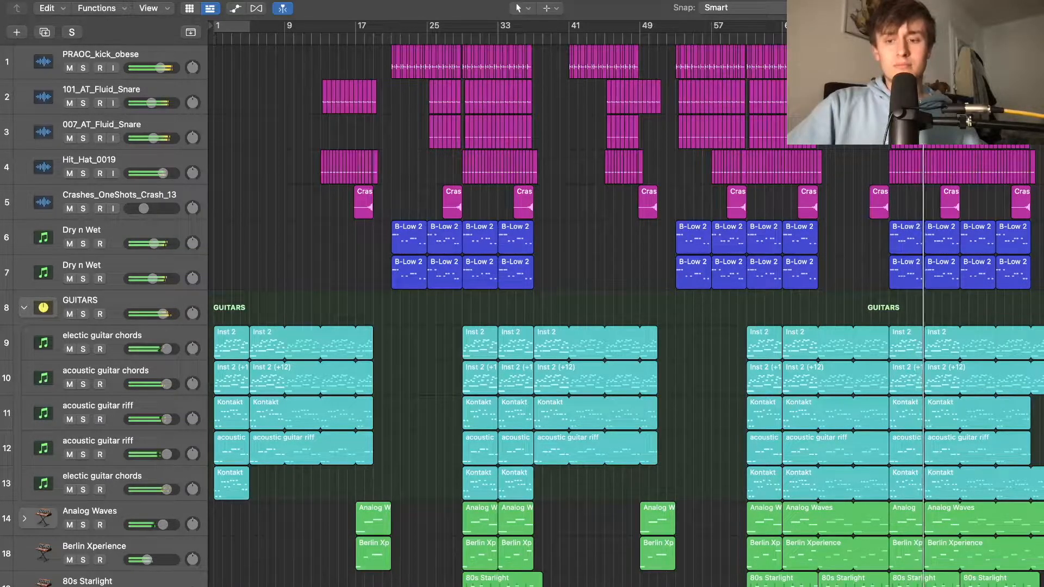
pyautogui.press('space')
# - Solo the PRAOC_kick_obese track and bring the start of its regions at bar 21 into view
pyautogui.press('super+Up')
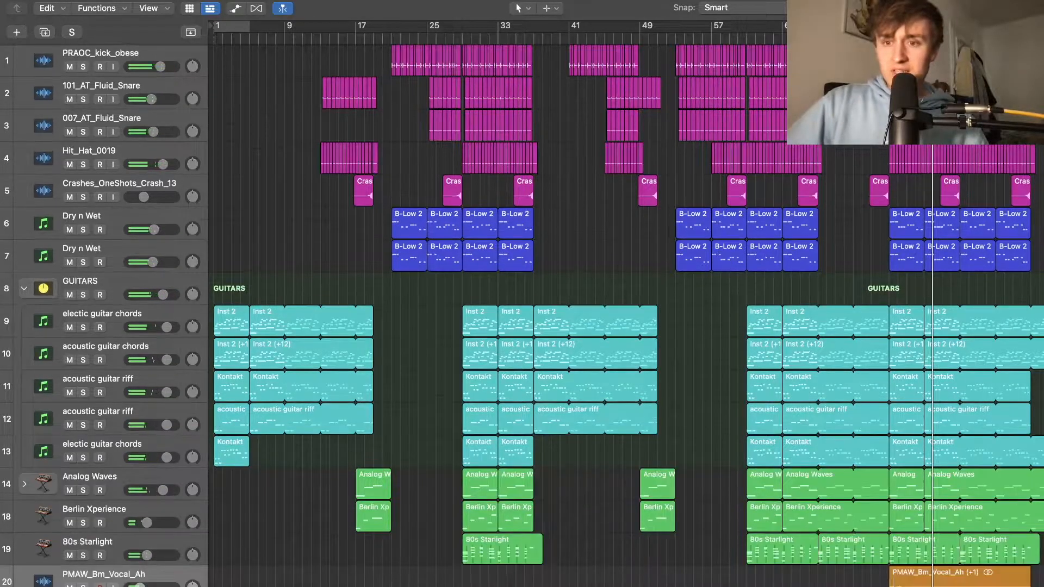
pyautogui.press('super+Up')
pyautogui.press('super+Up')
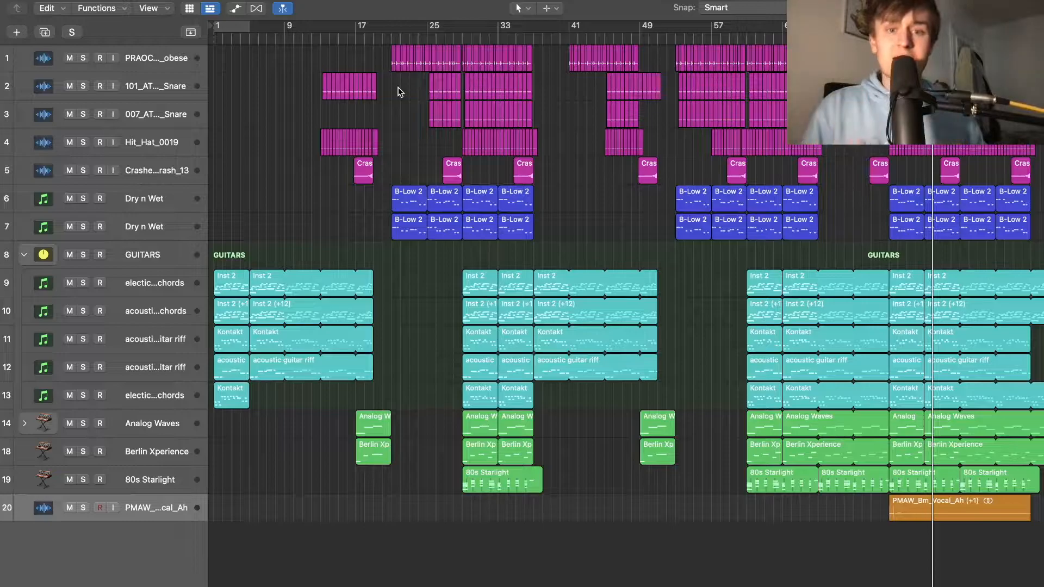
pyautogui.click(84, 59)
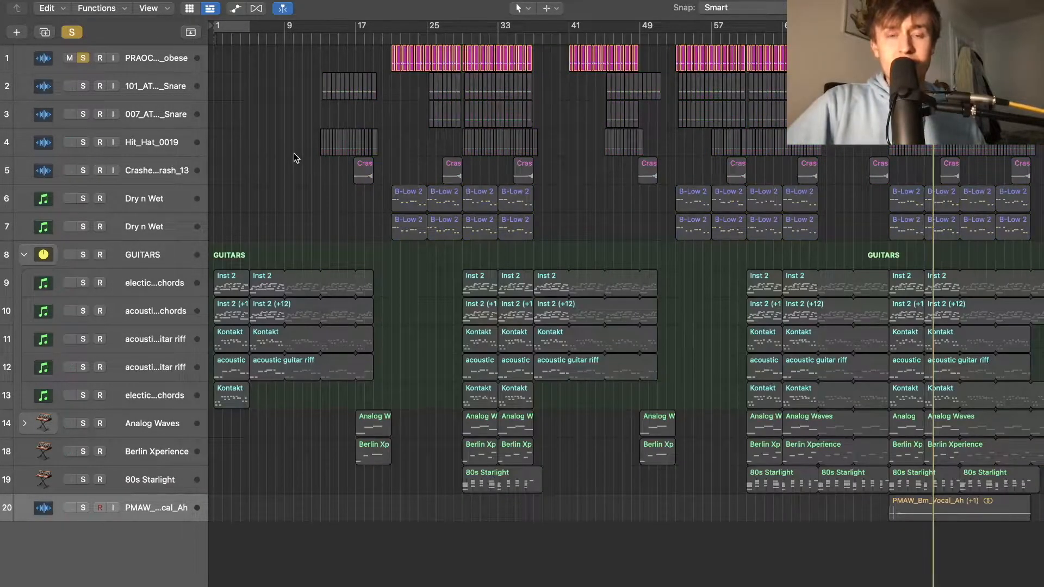
pyautogui.press('super+Right')
pyautogui.press('super+Right')
pyautogui.press('super+Right')
pyautogui.hscroll(-20, 293, 157)
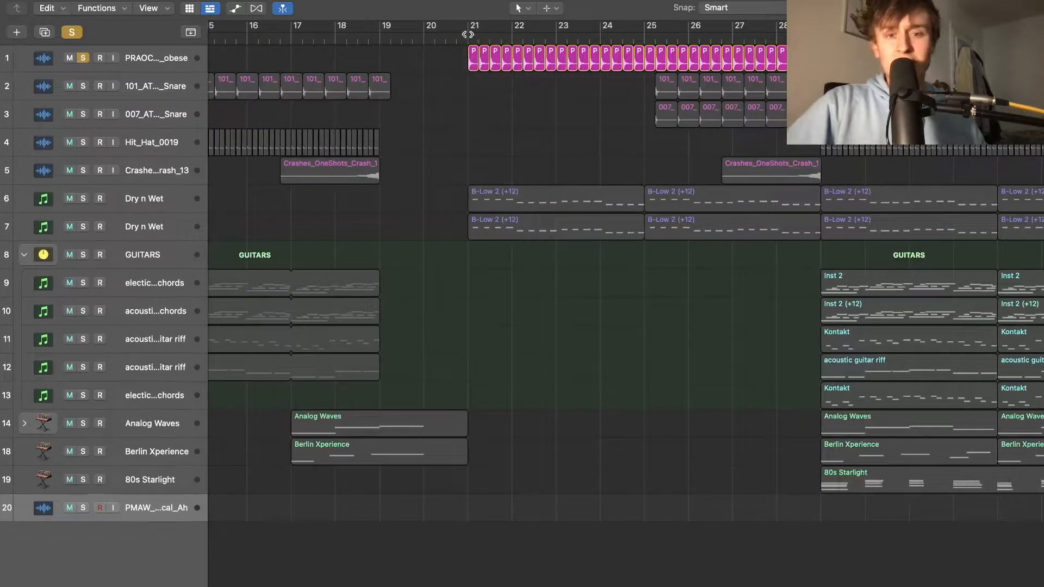
# - Inspect the kick track's channel strip in the mixer and play the soloed kick from bar 21
pyautogui.click(171, 61)
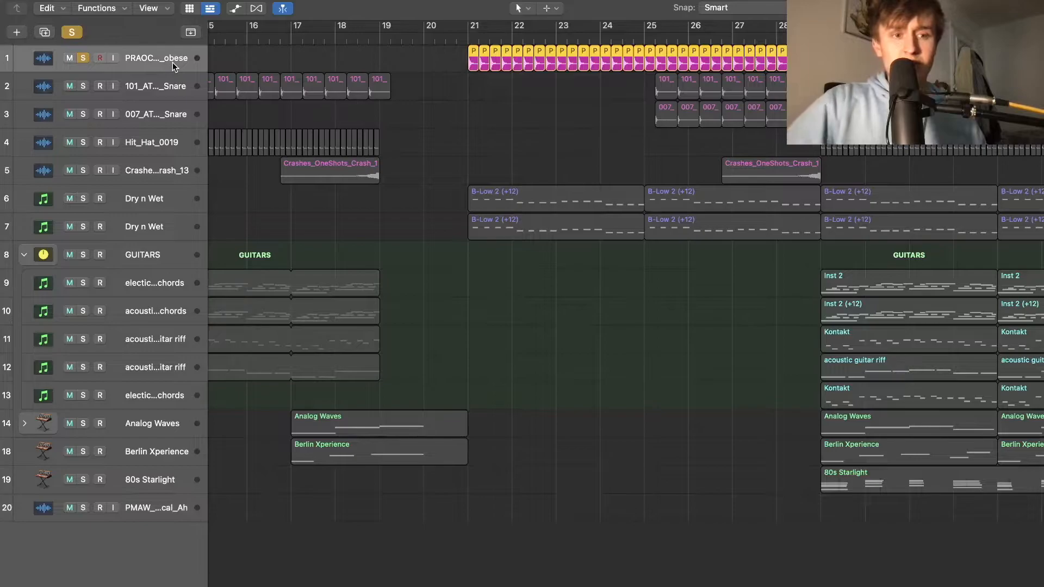
pyautogui.press('x')
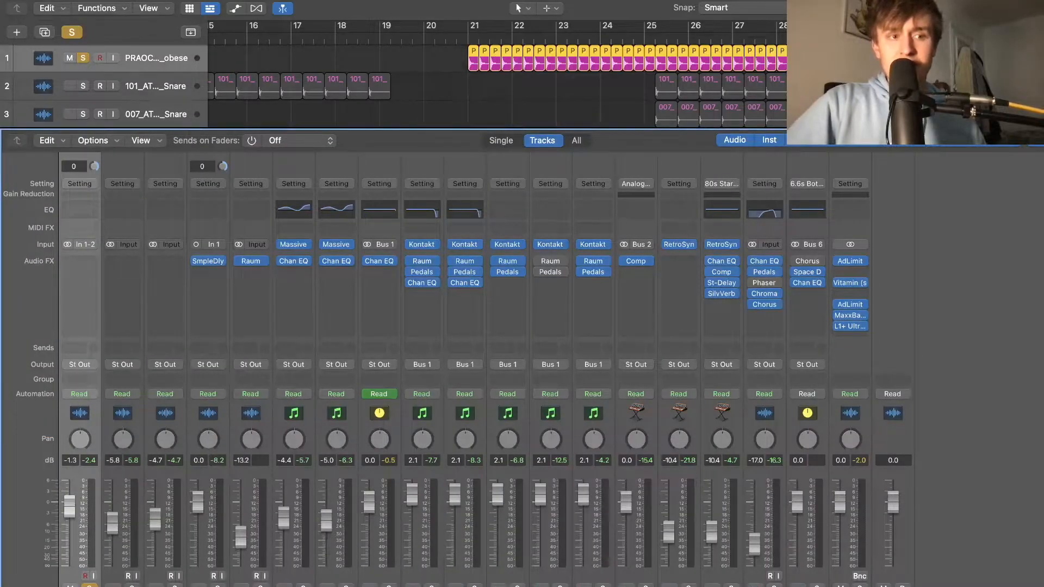
pyautogui.press('x')
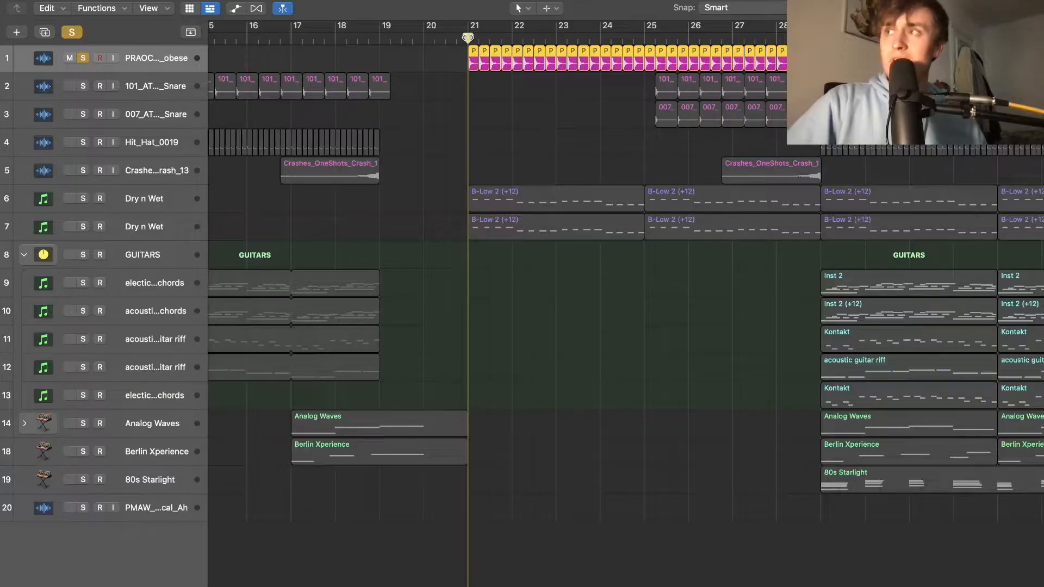
pyautogui.press('space')
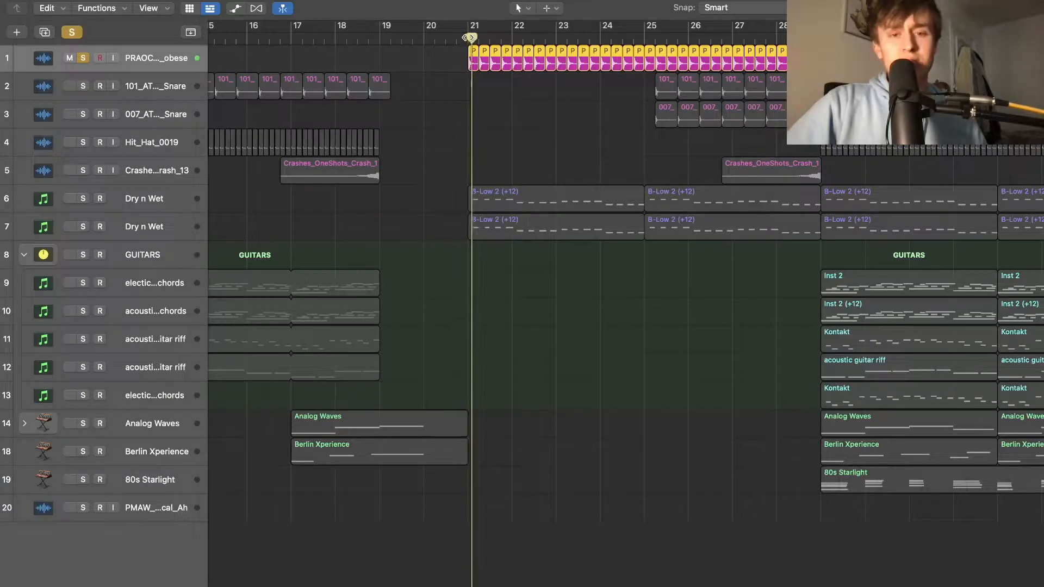
# - Solo both AT_Fluid_Snare tracks and the Hit_Hat_0019 track along with the kick, and play the drums from bar 13
pyautogui.click(84, 86)
pyautogui.click(88, 112)
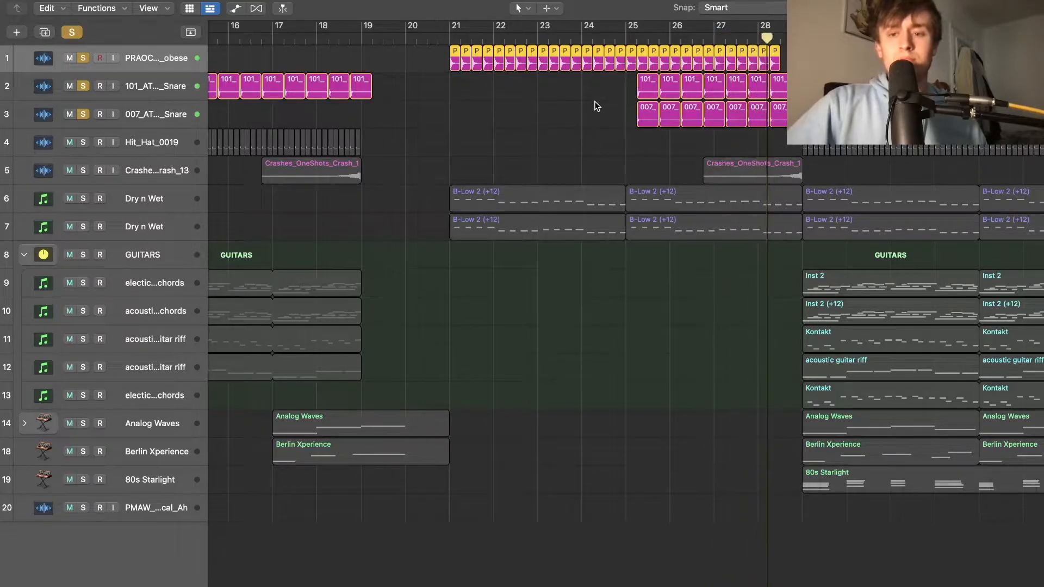
pyautogui.click(83, 143)
pyautogui.click(510, 38)
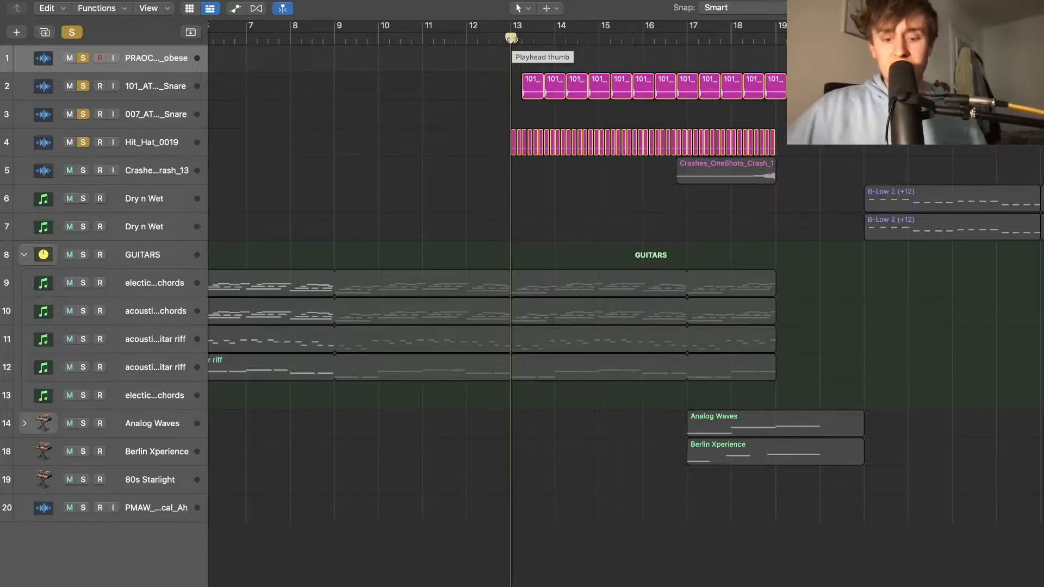
pyautogui.press('space')
# - Move the playhead to bar 29 and set the cycle range from bar 29 to bar 37
pyautogui.hscroll(15, 403, 41)
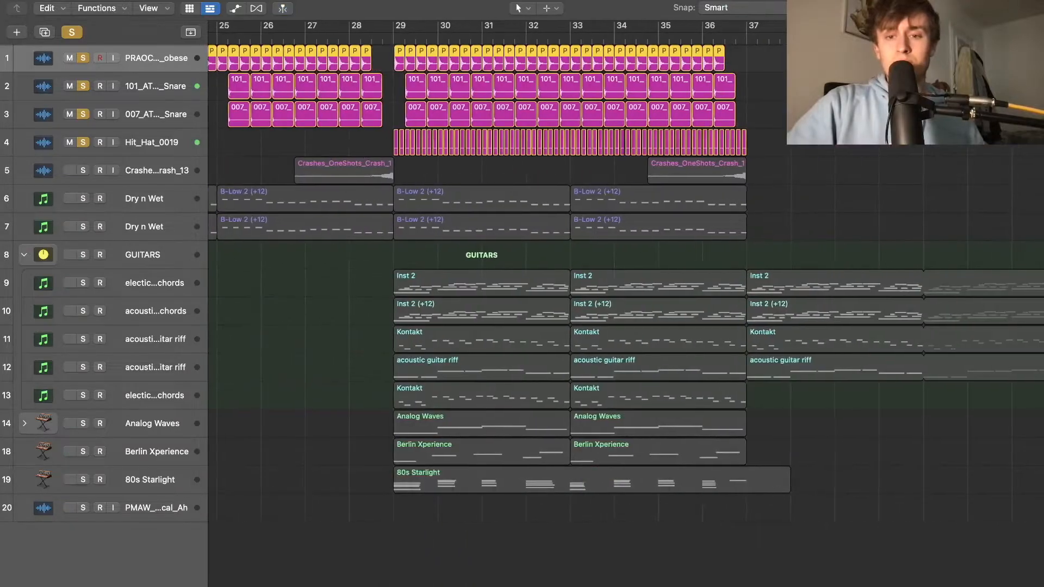
pyautogui.click(472, 40)
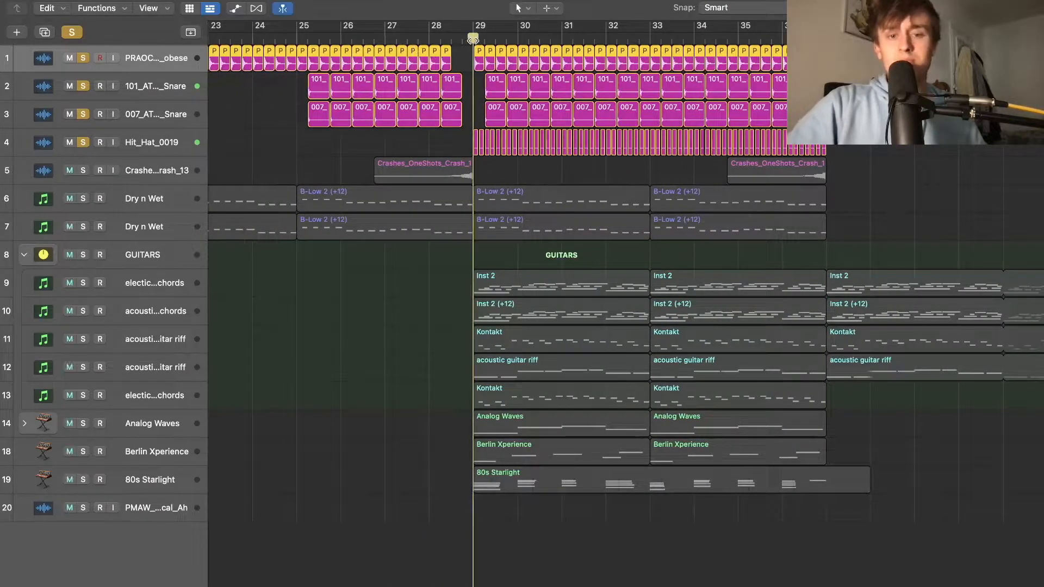
pyautogui.moveTo(473, 41); pyautogui.dragTo(791, 41)
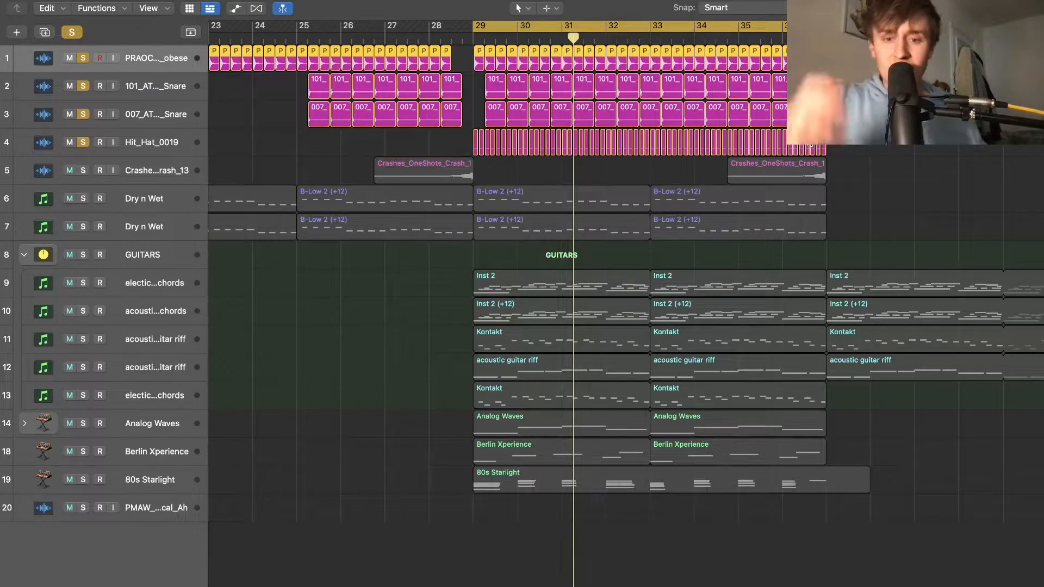
# - Add both Dry n Wet bass tracks to the solo and play them with the drums from bar 29
pyautogui.click(83, 198)
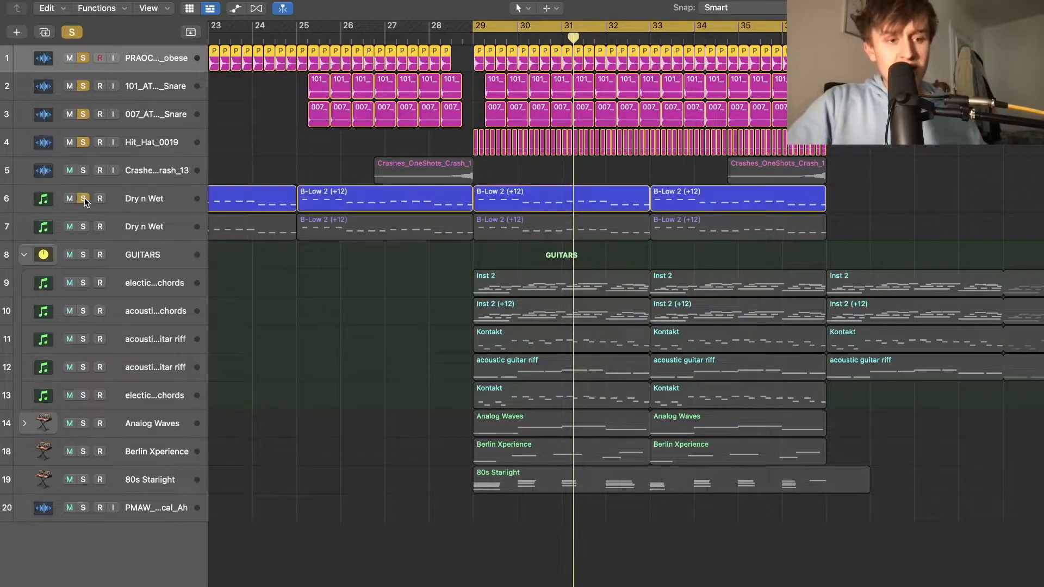
pyautogui.click(84, 226)
pyautogui.click(472, 38)
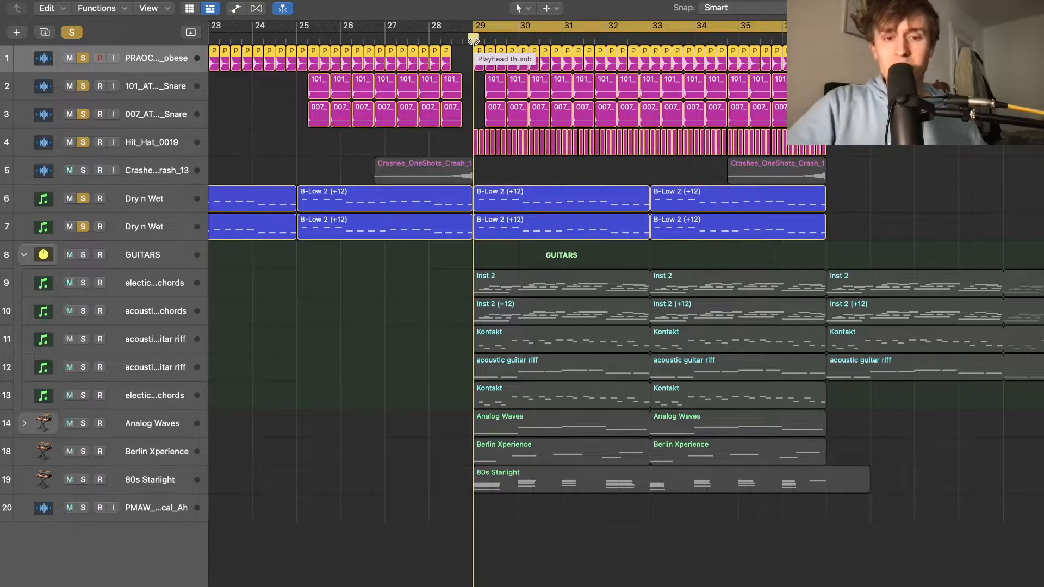
pyautogui.press('space')
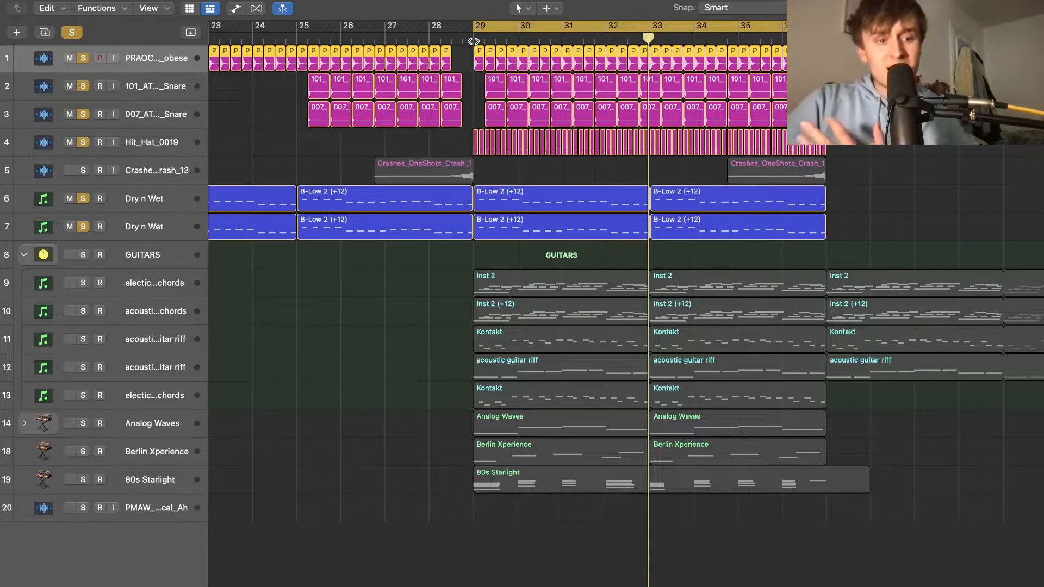
# - Examine the Massive synth and its sound attributes on the upper Dry n Wet track, then close the plug-in and mixer
pyautogui.click(129, 203)
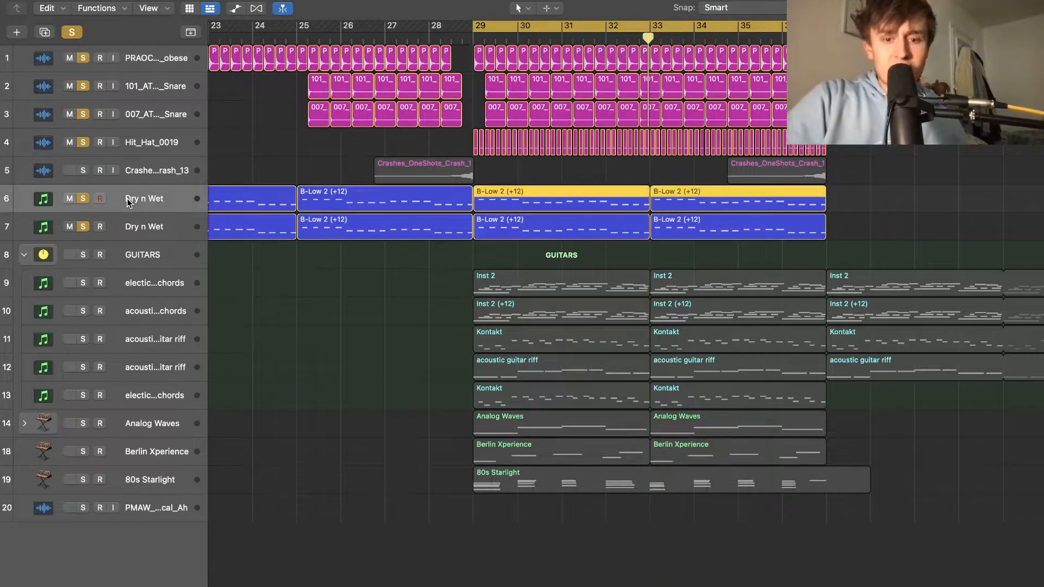
pyautogui.press('x')
pyautogui.click(295, 246)
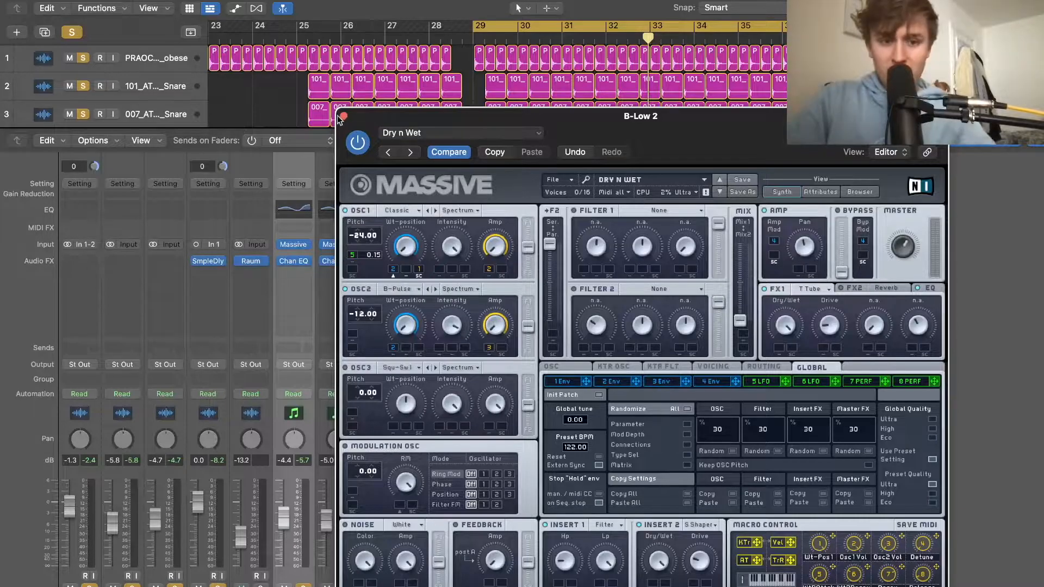
pyautogui.click(822, 193)
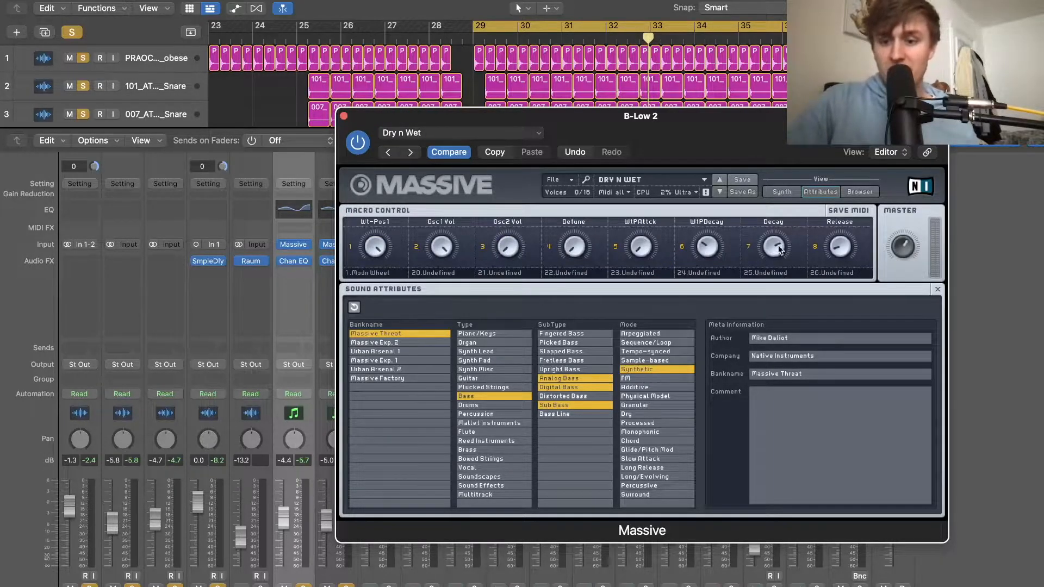
pyautogui.click(344, 116)
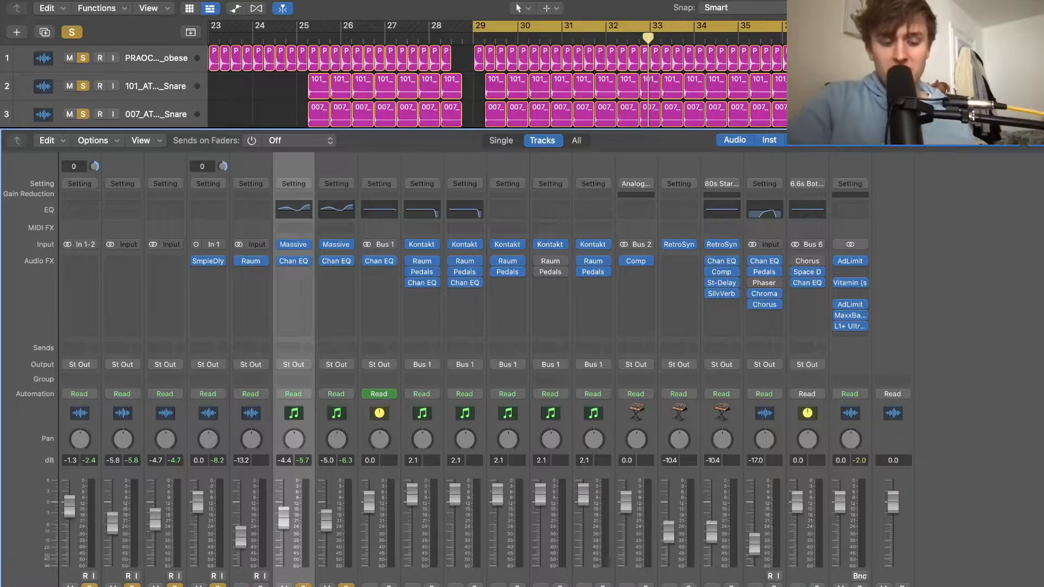
pyautogui.press('x')
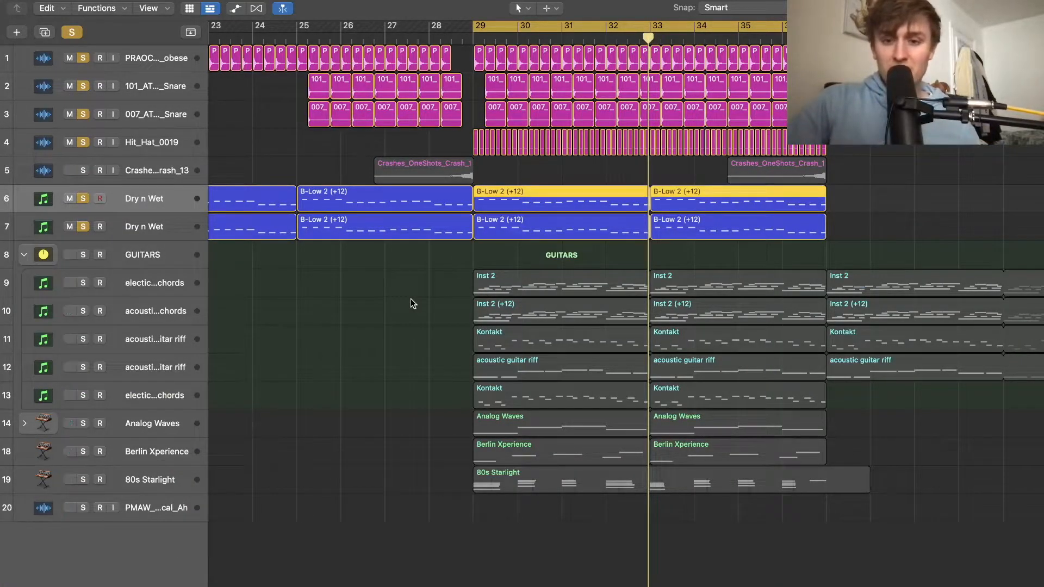
# - Clear the solo from the drum and bass tracks and solo the GUITARS track stack instead
pyautogui.press('super+Left')
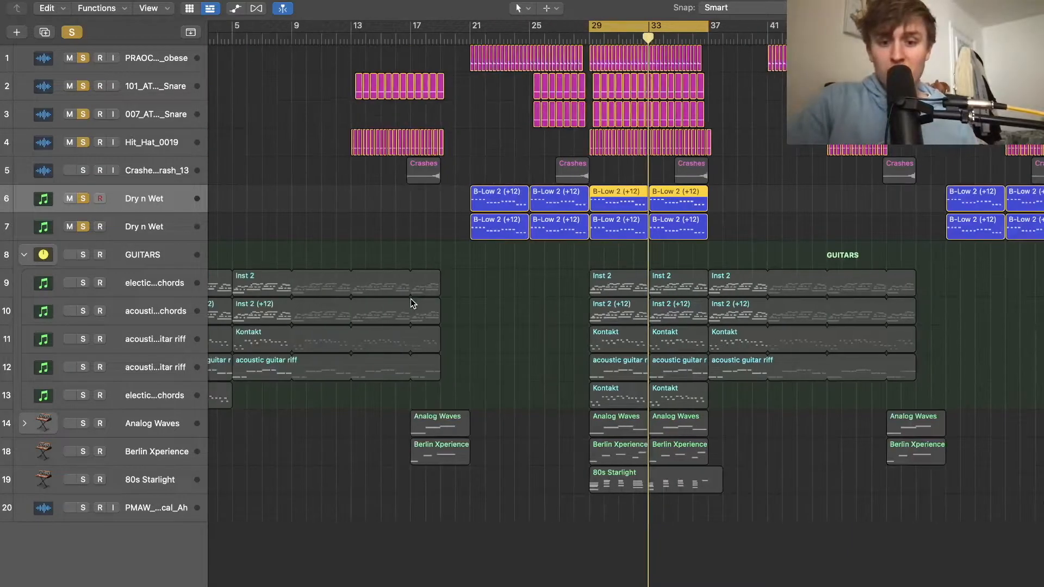
pyautogui.press('super+Right')
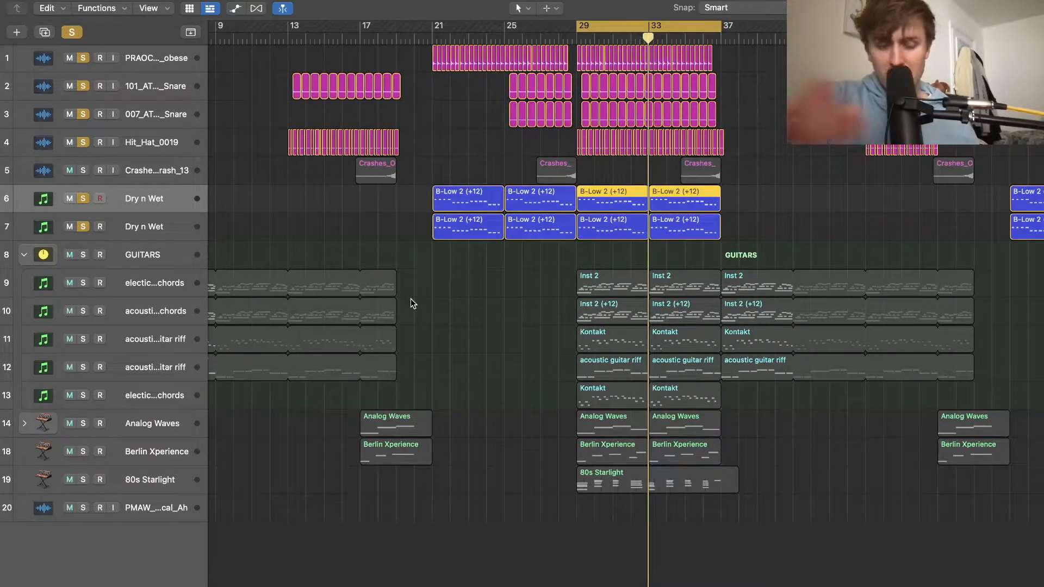
pyautogui.click(157, 262)
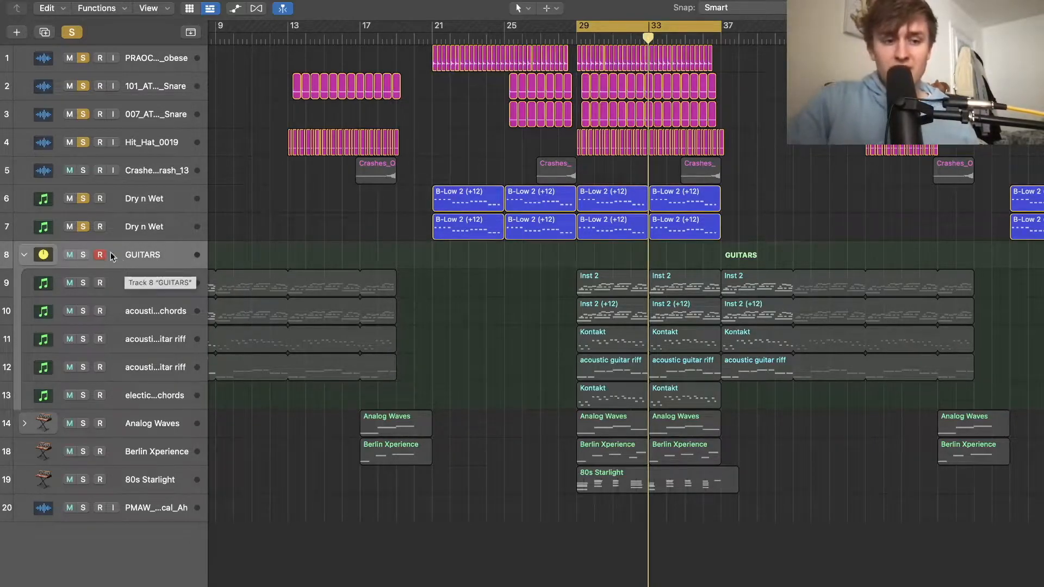
pyautogui.moveTo(84, 226); pyautogui.dragTo(83, 57)
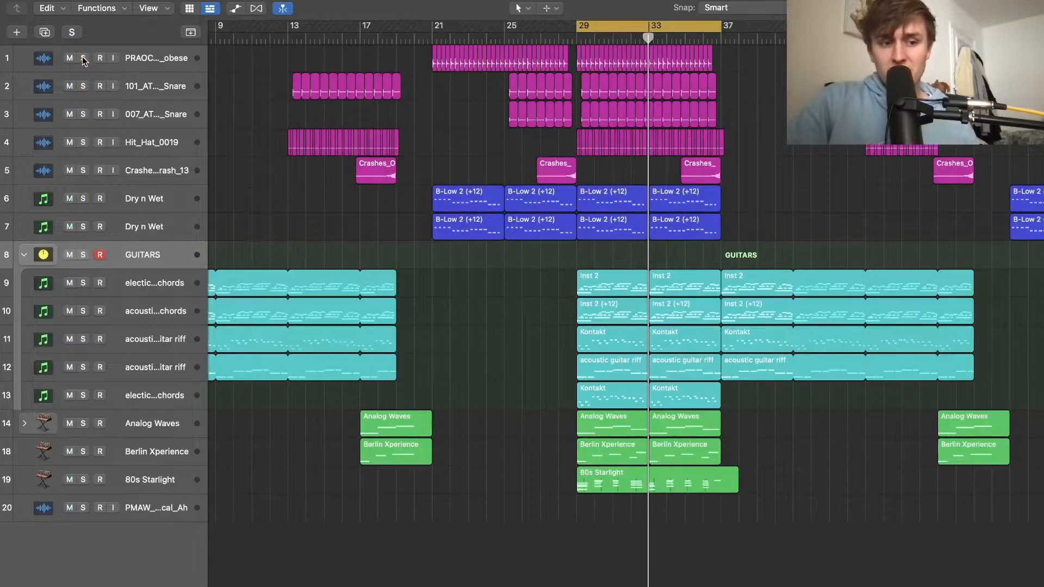
pyautogui.click(84, 256)
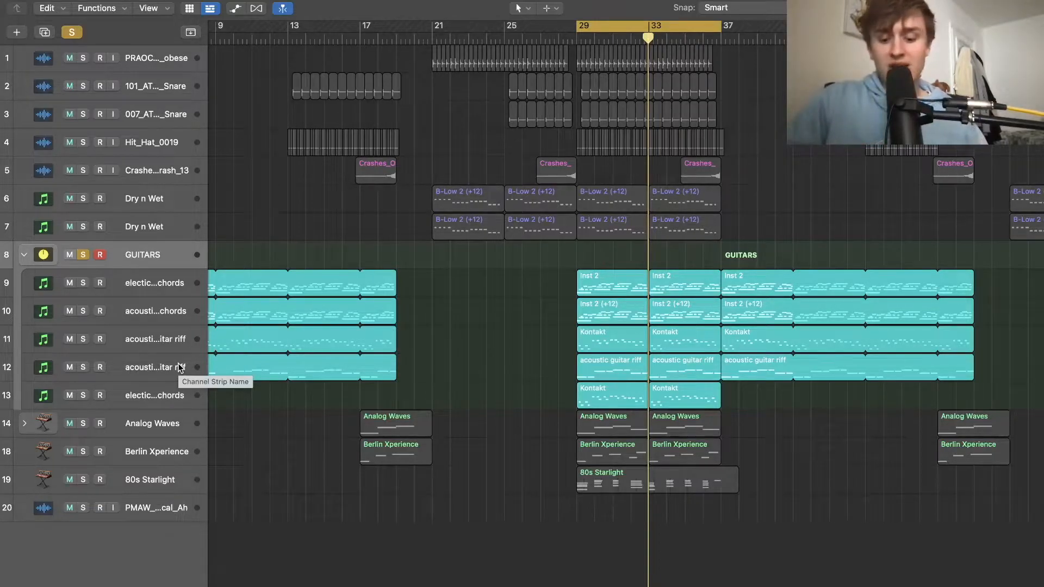
# - Solo only track 9, the first electric guitar chords track in the GUITARS stack
pyautogui.press('super+Down')
pyautogui.press('super+Down')
pyautogui.press('super+Right')
pyautogui.press('super+Right')
pyautogui.press('super+Down')
pyautogui.press('super+Down')
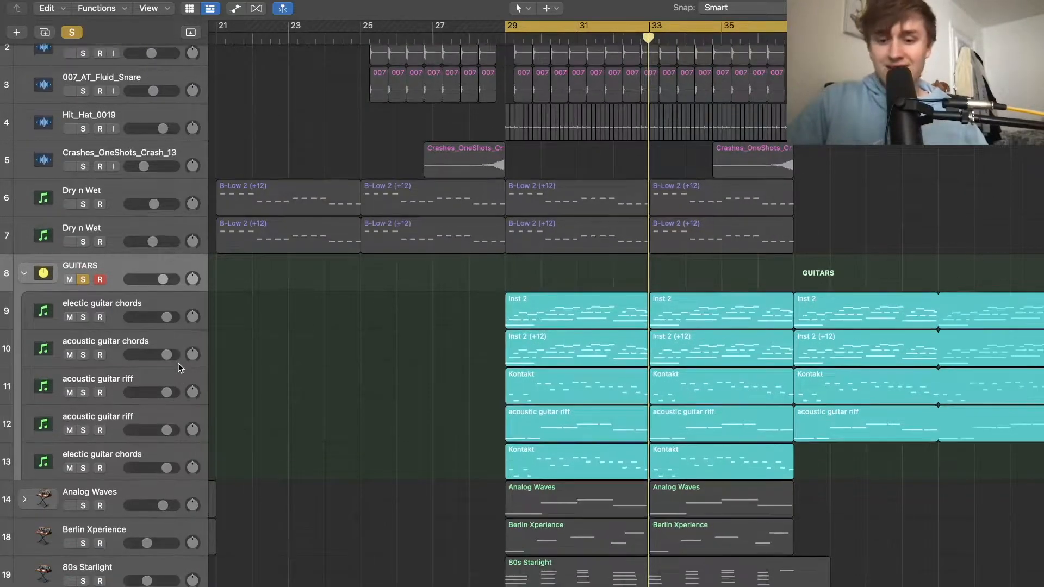
pyautogui.press('super+Down')
pyautogui.press('super+Down')
pyautogui.press('super+Down')
pyautogui.press('super+Down')
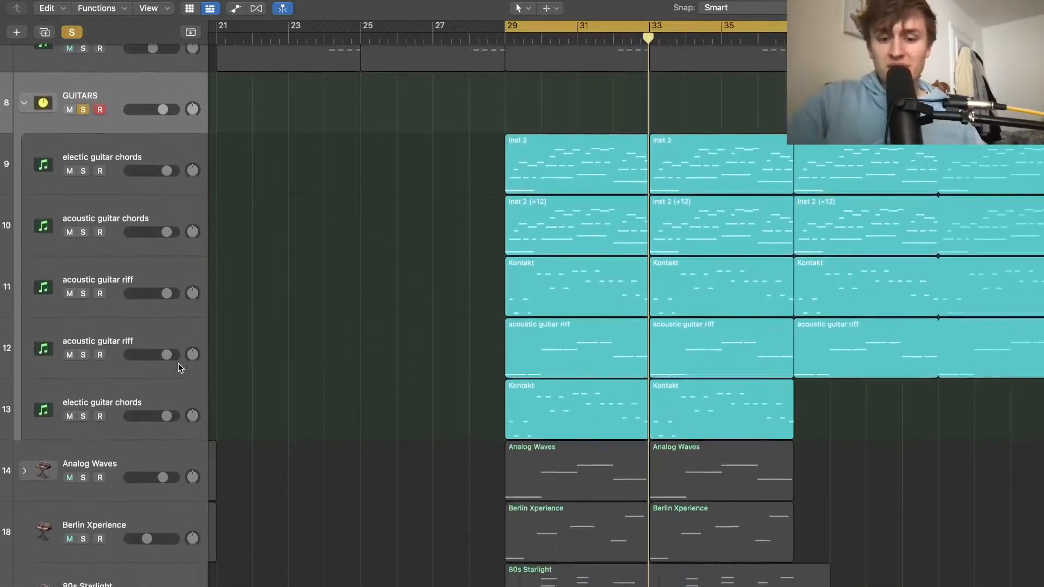
pyautogui.scroll(-3, 178, 364)
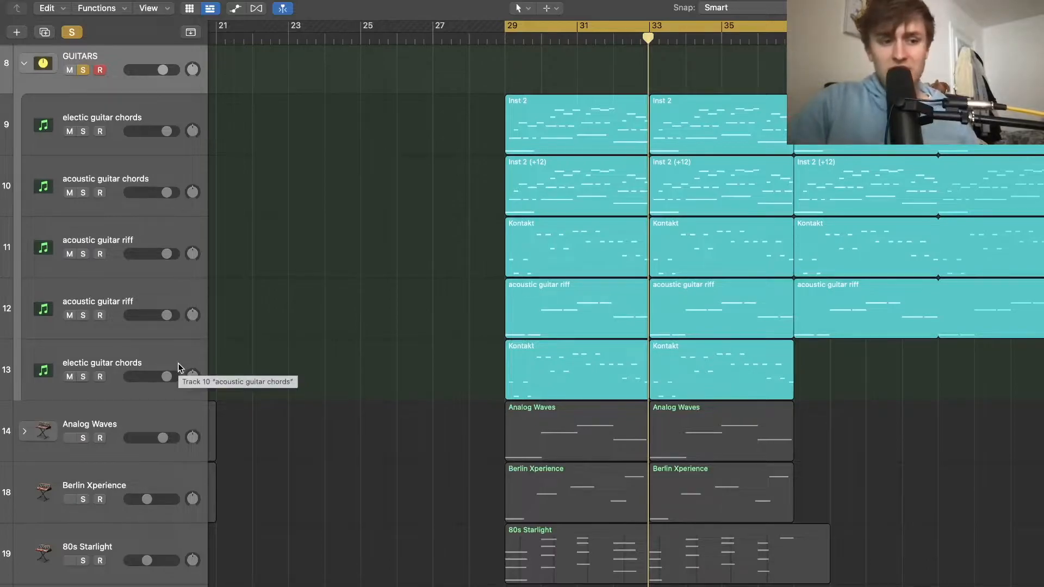
pyautogui.click(83, 131)
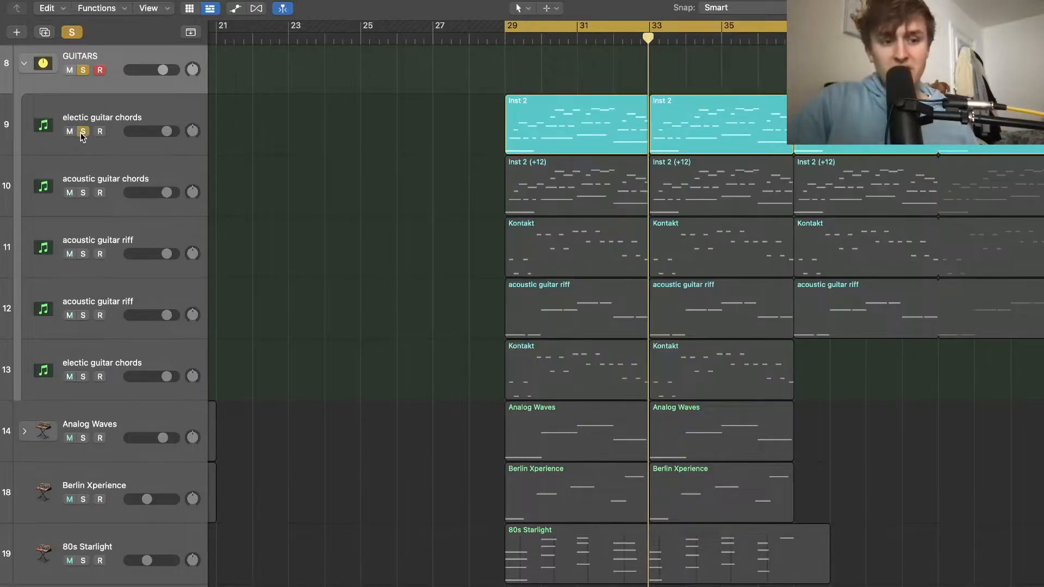
# - Add the acoustic guitar chords track to the solo and examine the Raum and Pedalboard effects on the first electric guitar chords track
pyautogui.click(83, 193)
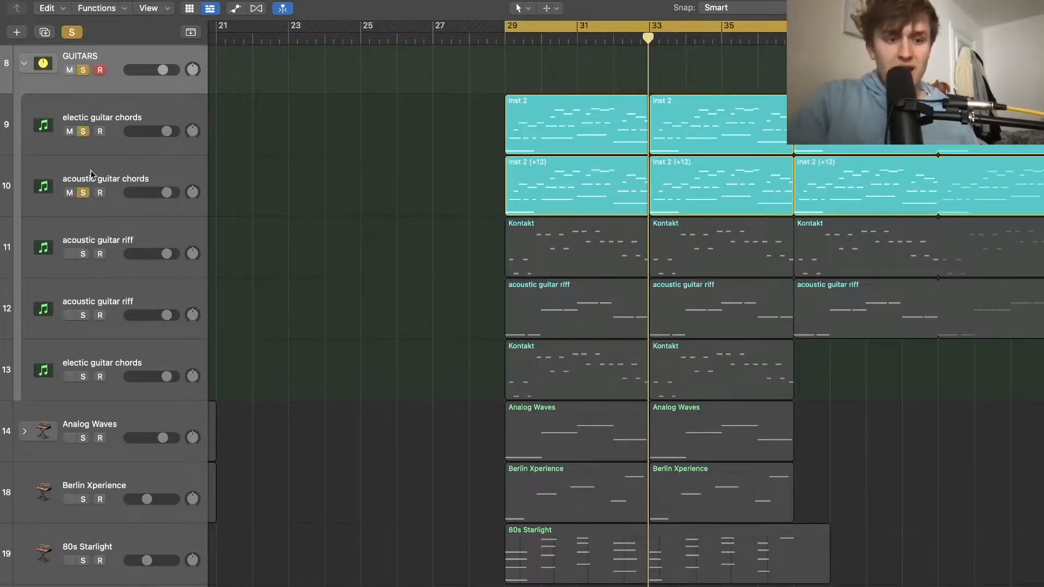
pyautogui.click(159, 116)
pyautogui.press('x')
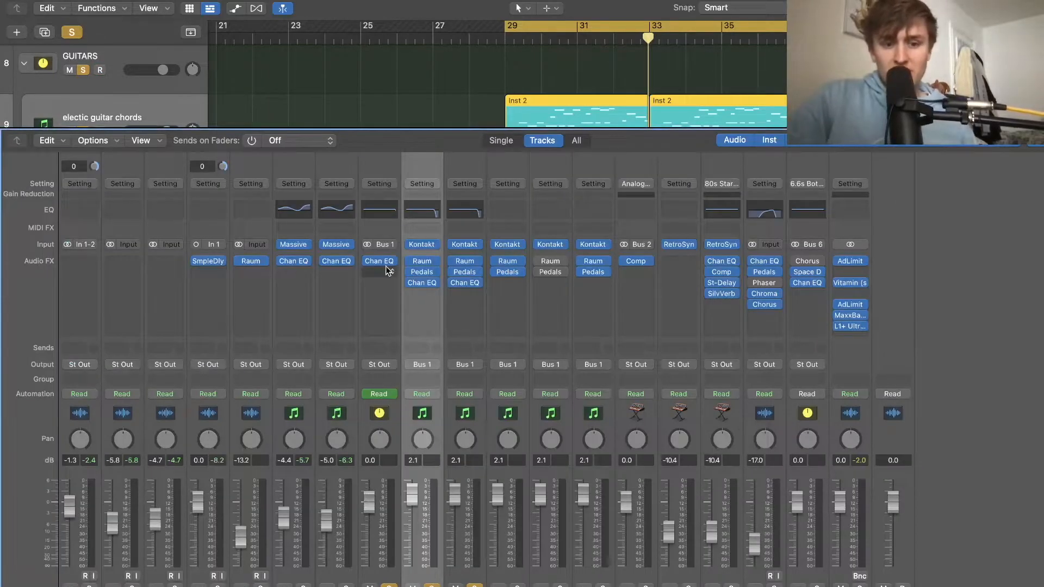
pyautogui.click(424, 263)
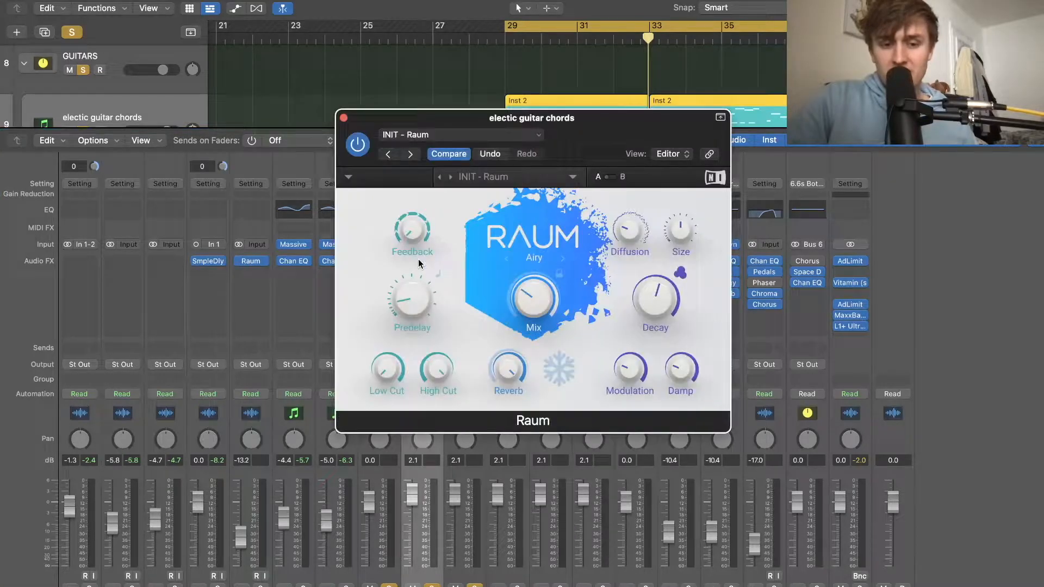
pyautogui.click(343, 117)
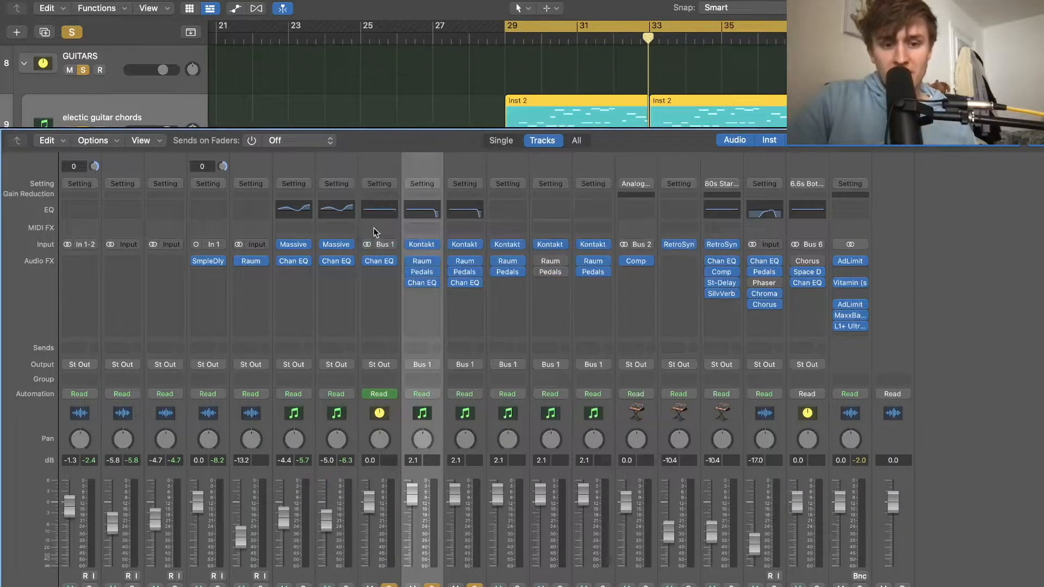
pyautogui.click(423, 271)
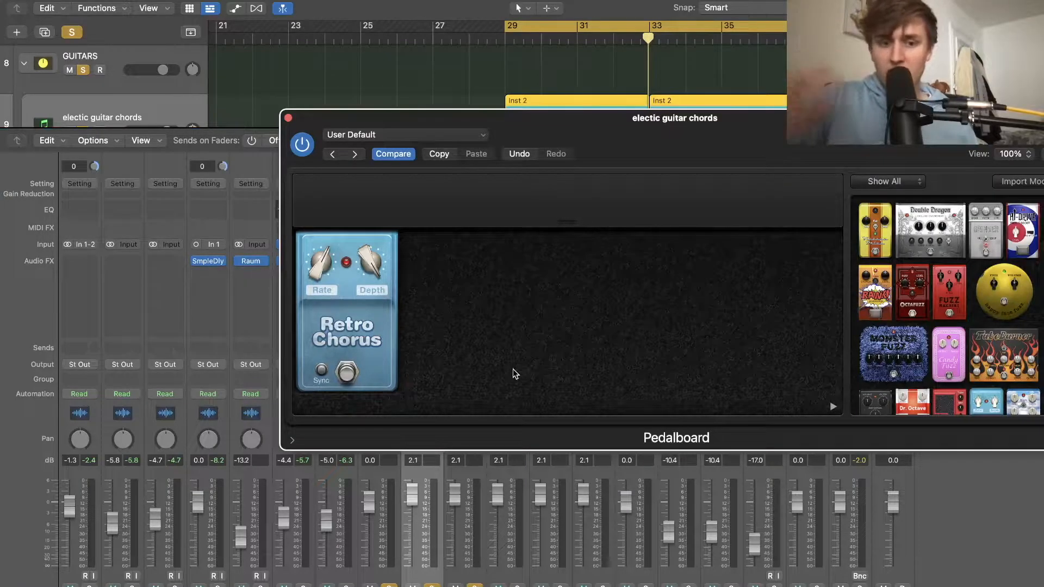
pyautogui.click(288, 117)
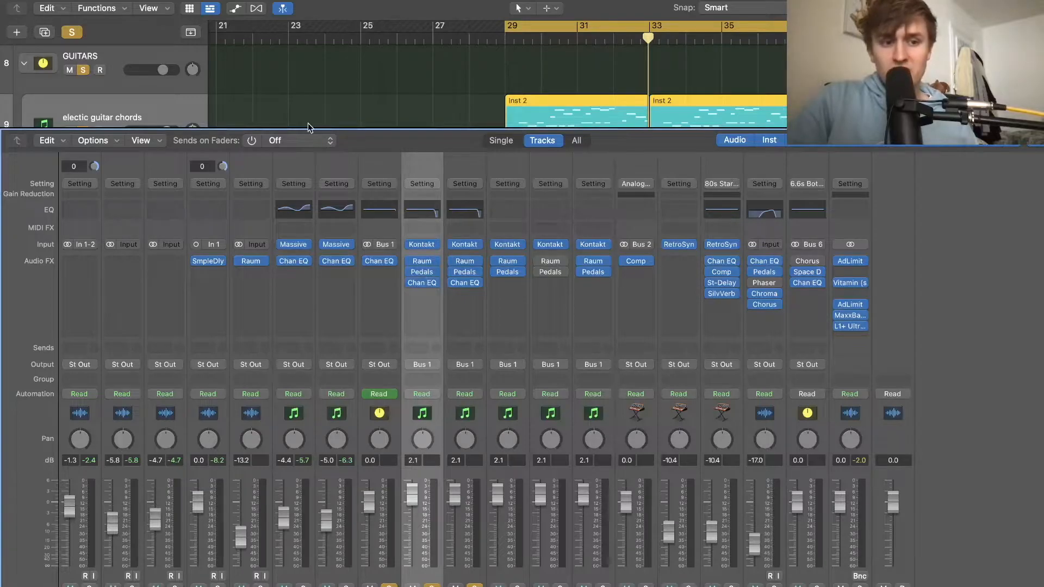
pyautogui.press('x')
# - Play the two soloed guitar chords tracks from bar 29 and view the acoustic guitar chords channel strip in the mixer
pyautogui.click(504, 40)
pyautogui.press('space')
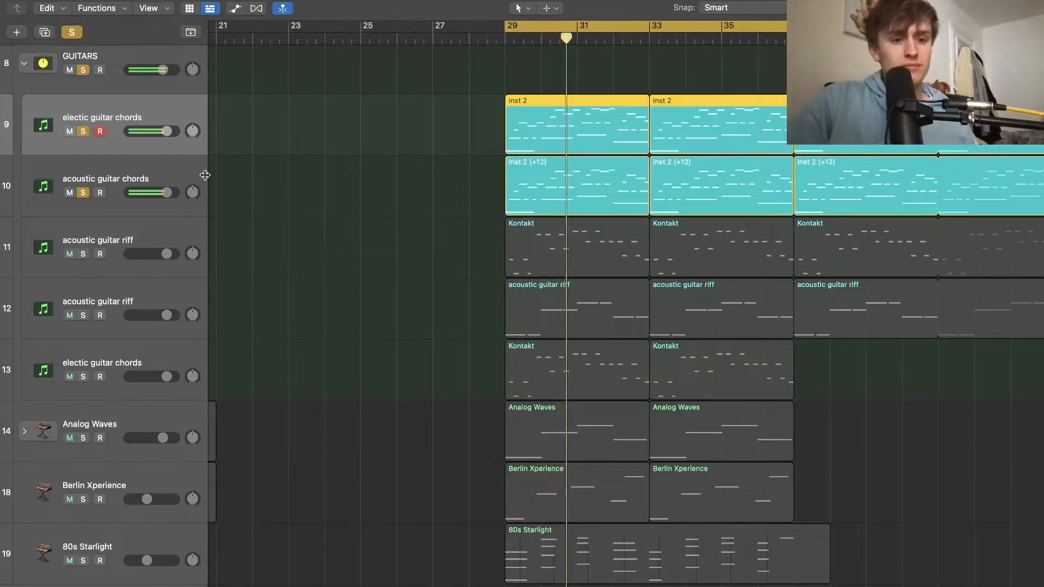
pyautogui.click(139, 177)
pyautogui.press('x')
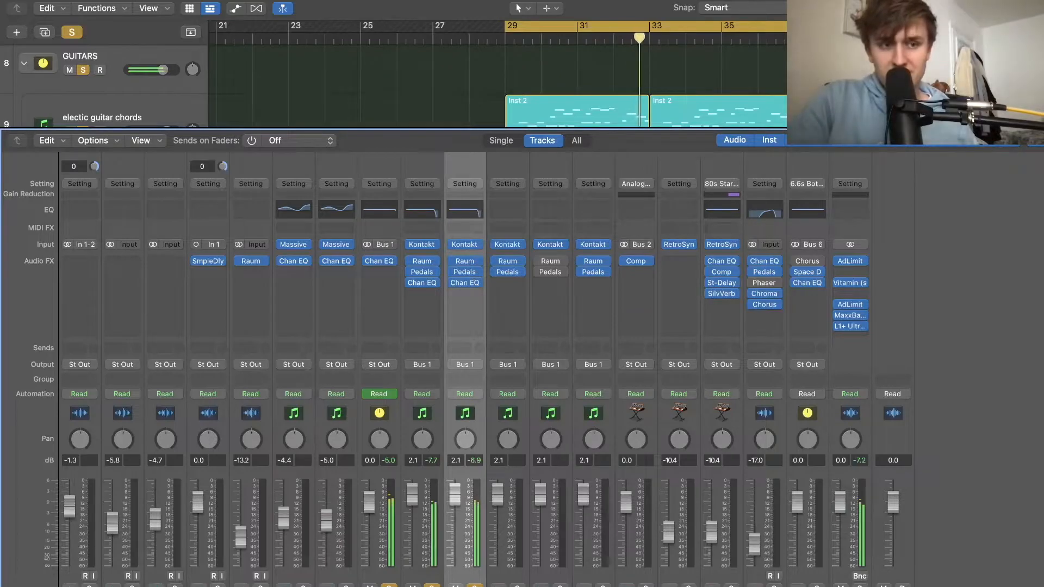
pyautogui.press('x')
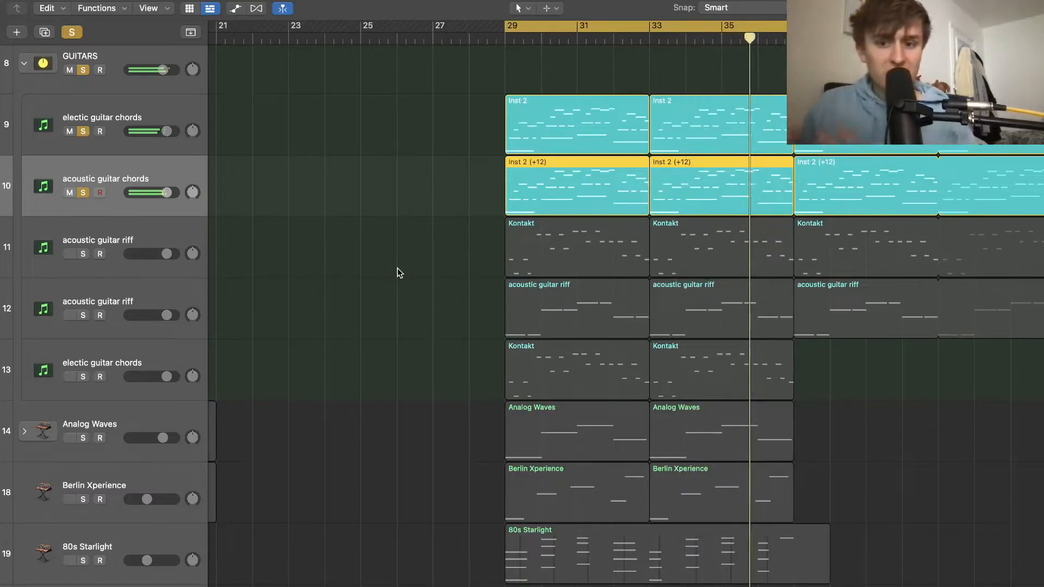
pyautogui.press('space')
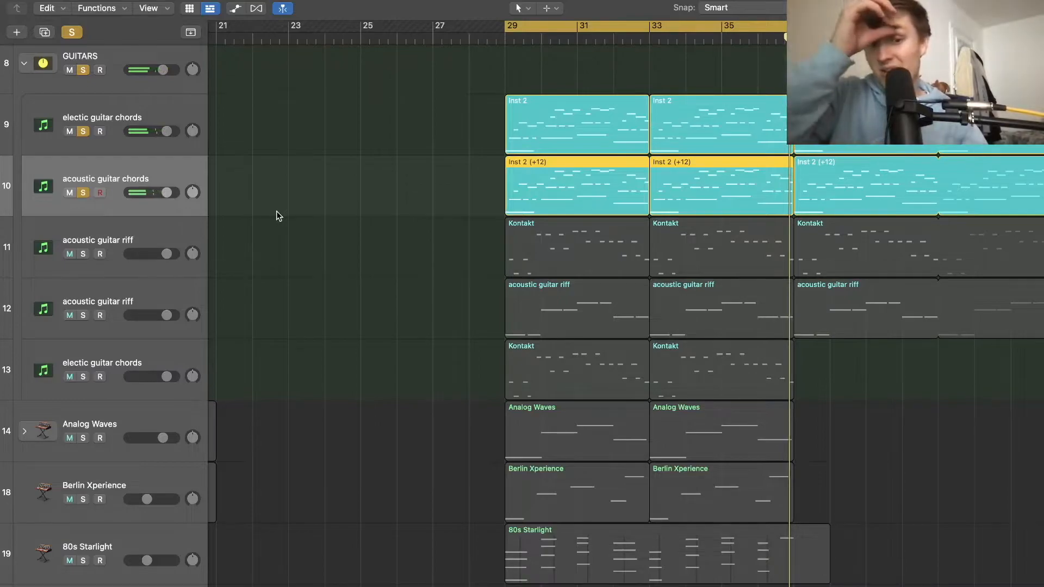
# - Solo only track 11, the first acoustic guitar riff, instead of the two chords tracks and play it from bar 29
pyautogui.click(84, 254)
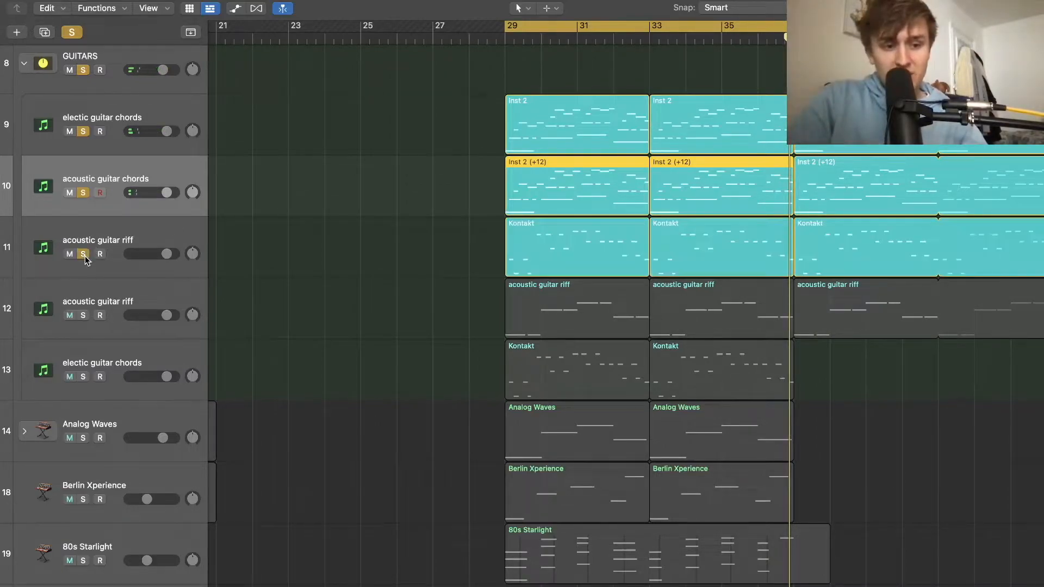
pyautogui.click(84, 193)
pyautogui.click(85, 131)
pyautogui.press('space')
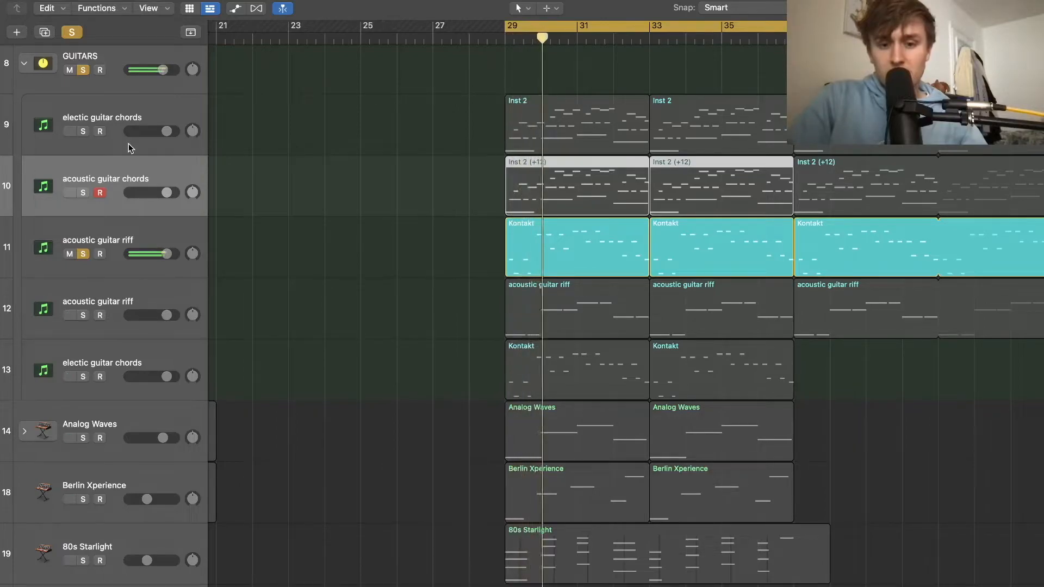
# - Add the second acoustic guitar riff, track 12, to the solo and restart playback from bar 29
pyautogui.click(83, 315)
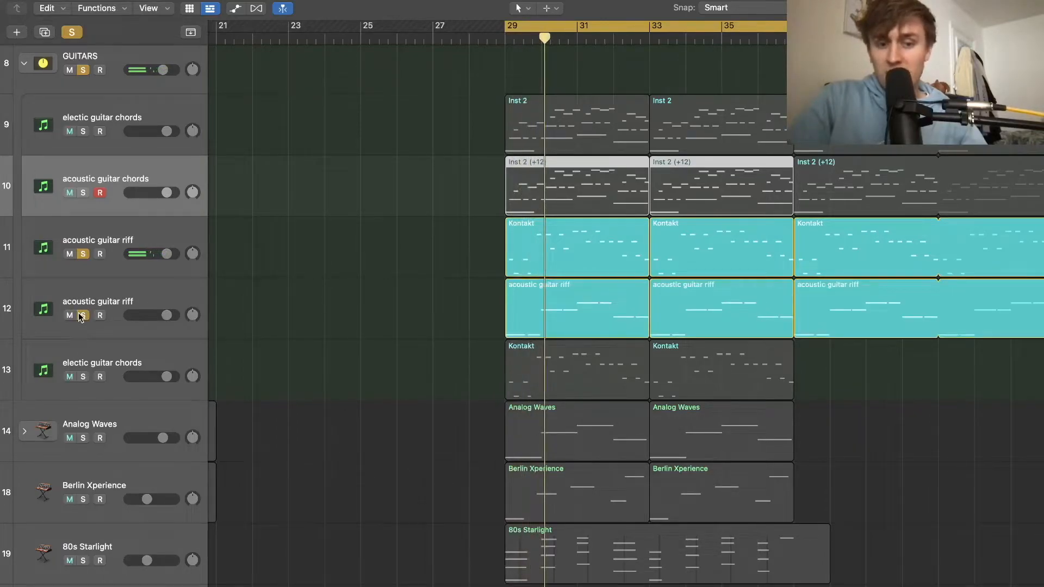
pyautogui.press('space')
pyautogui.press('space')
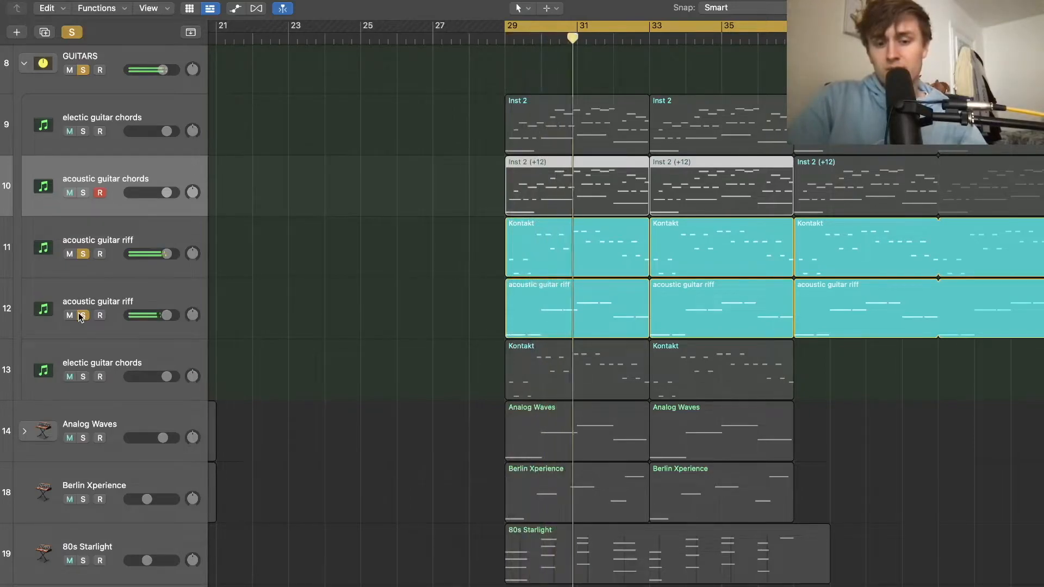
# - Add the remaining guitar chords tracks 13, 9 and 10 to the solo during playback, listen to all the guitars and stop
pyautogui.click(84, 376)
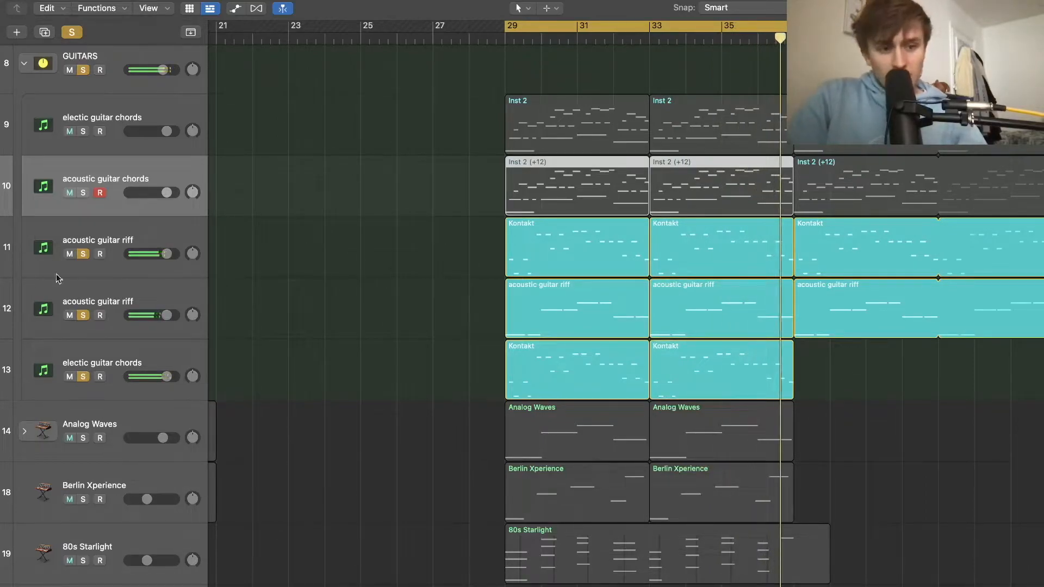
pyautogui.click(82, 132)
pyautogui.click(83, 192)
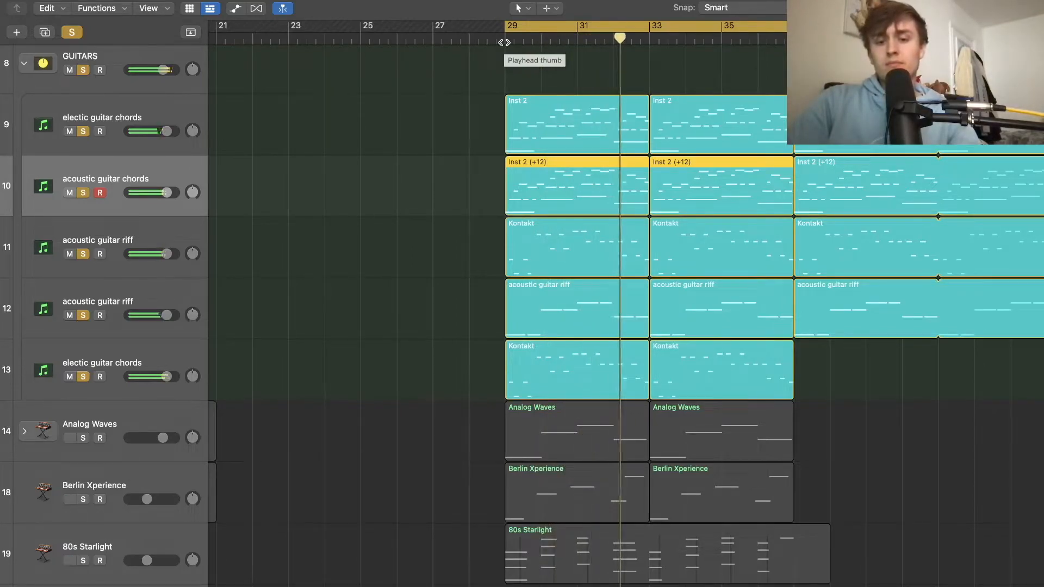
pyautogui.press('space')
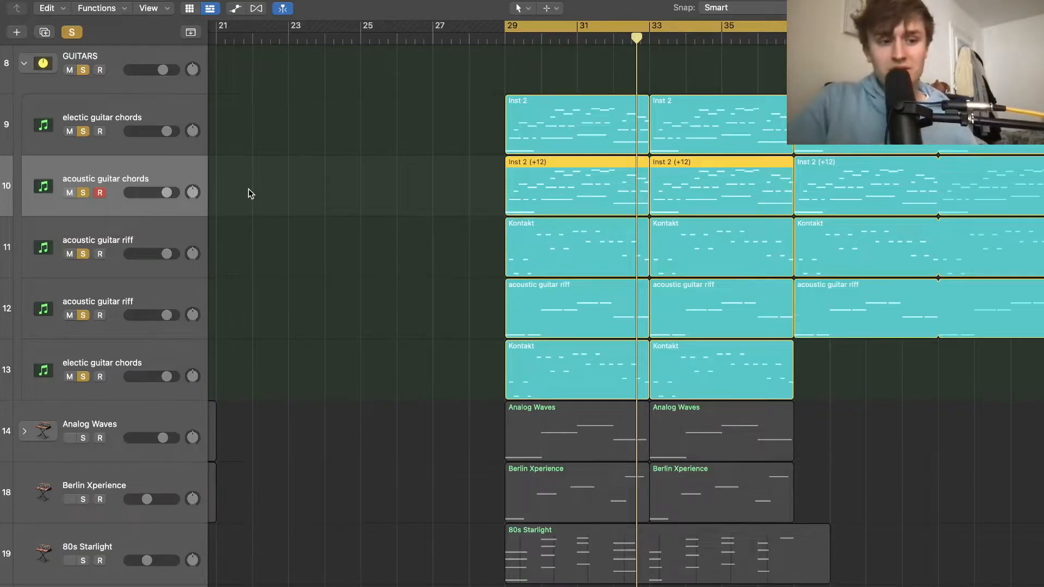
# - Add both Dry n Wet bass tracks and all five drum tracks to the guitar solo
pyautogui.scroll(1, 266, 197)
pyautogui.scroll(5, 266, 197)
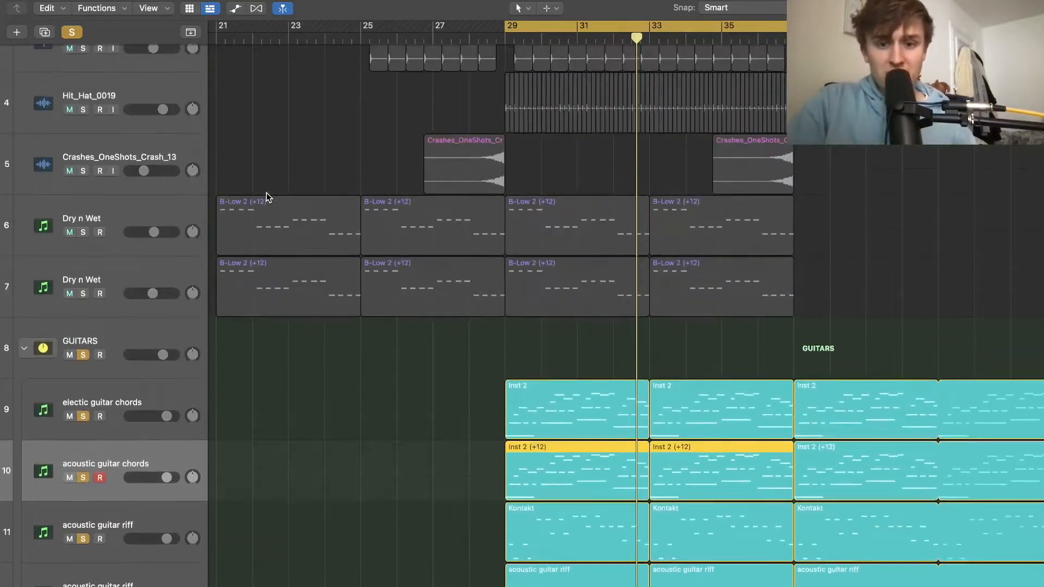
pyautogui.moveTo(85, 289); pyautogui.dragTo(84, 120)
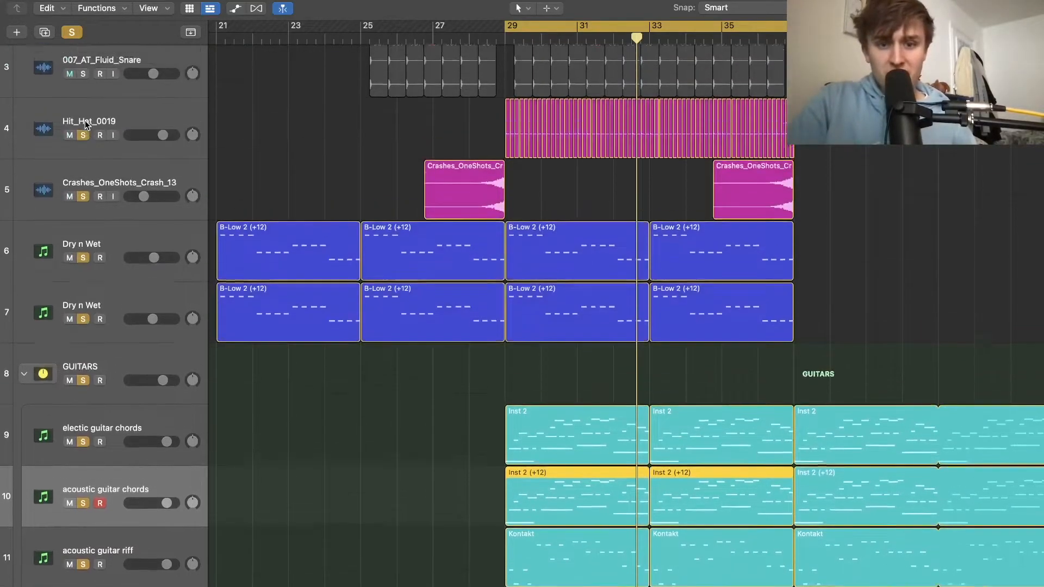
pyautogui.scroll(3, 86, 132)
pyautogui.moveTo(82, 204); pyautogui.dragTo(83, 81)
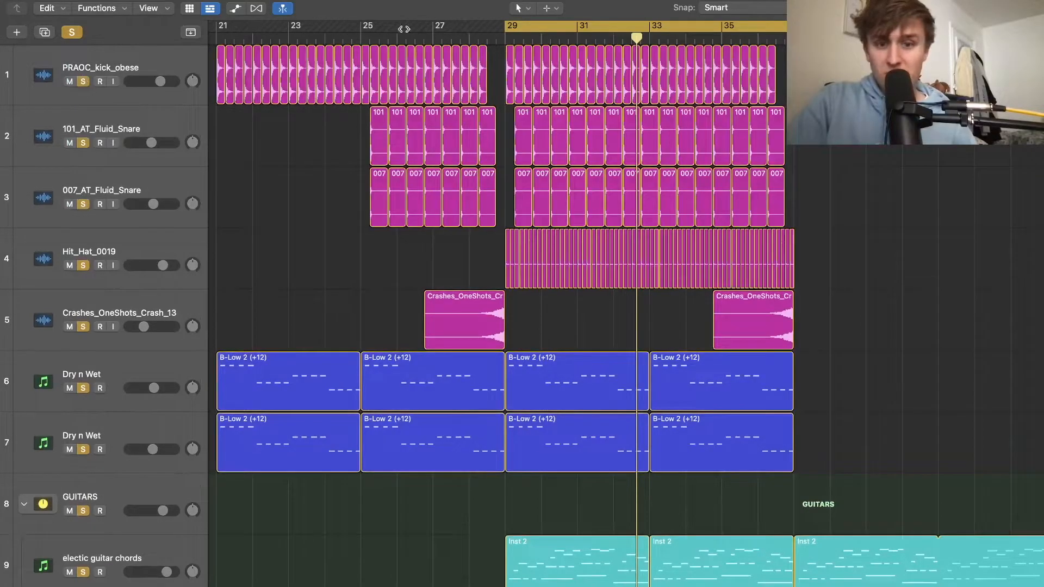
# - Play the soloed drums, bass and guitars together from bar 29 while reviewing their tracks, then stop playback
pyautogui.click(506, 42)
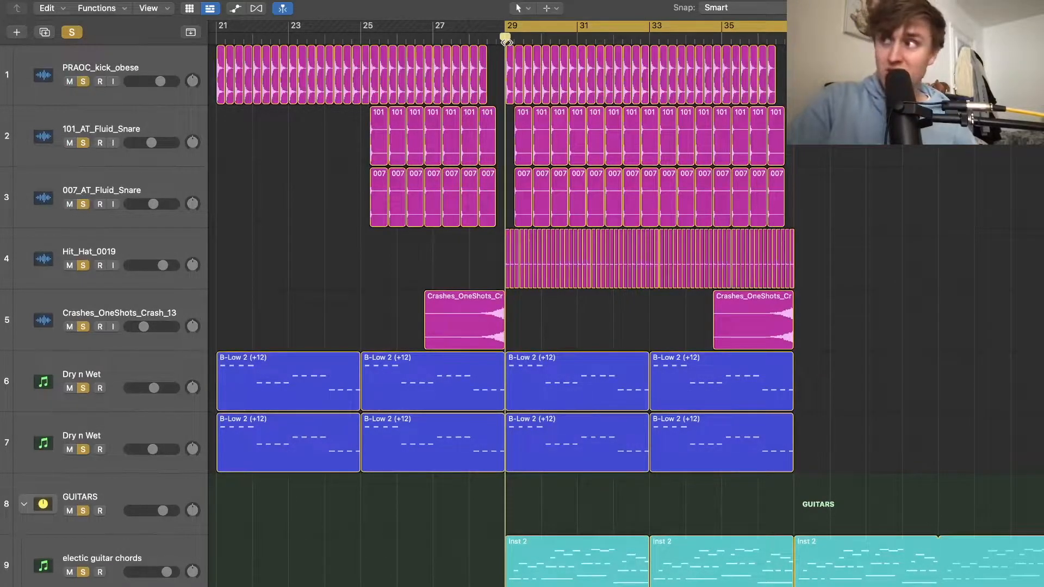
pyautogui.scroll(-5, 625, 248)
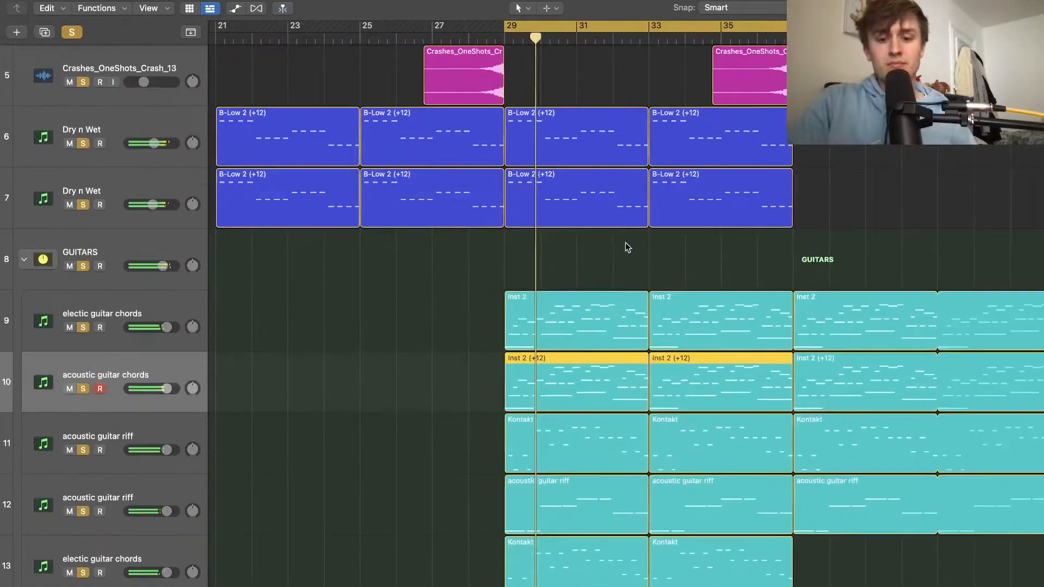
pyautogui.scroll(-5, 626, 247)
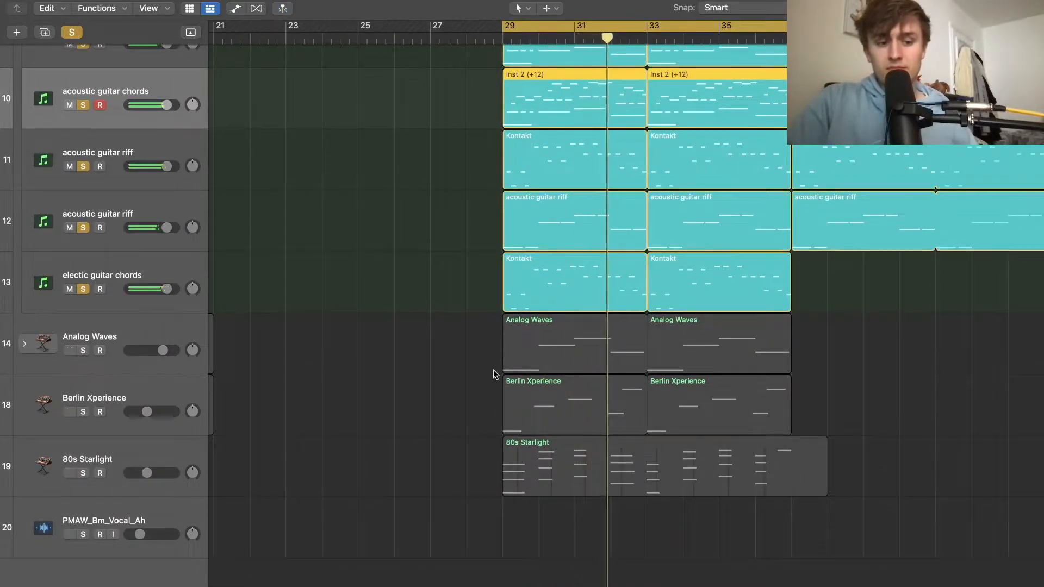
pyautogui.scroll(1, 494, 373)
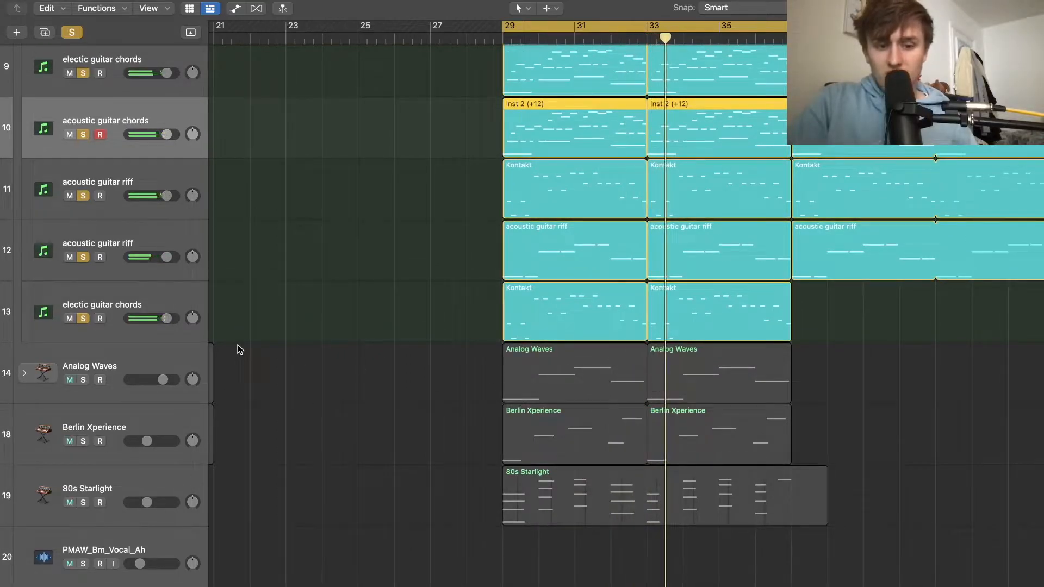
pyautogui.press('space')
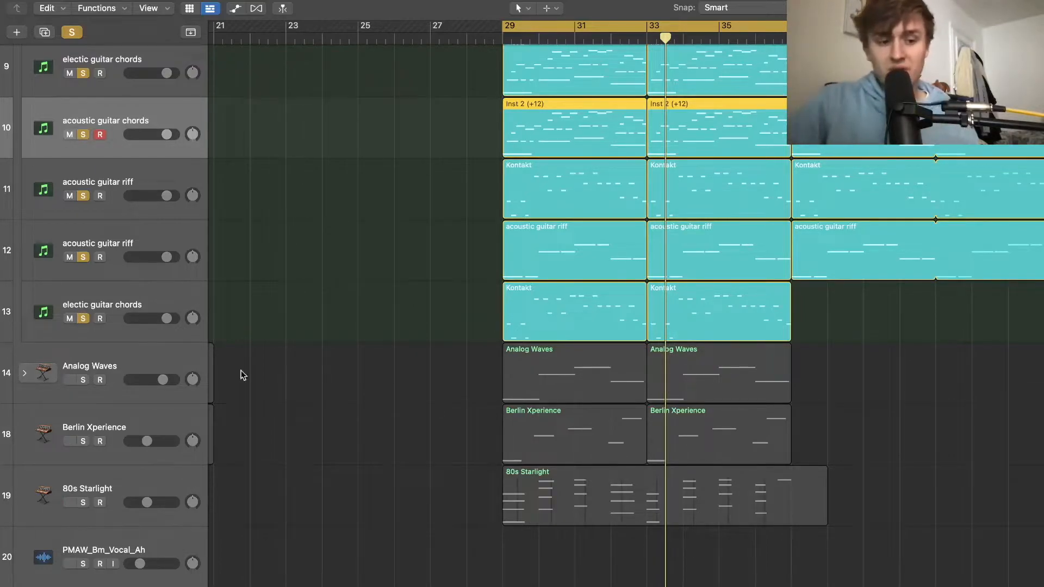
# - View the Analog Waves track's channel strip in the mixer and close the mixer again
pyautogui.click(167, 366)
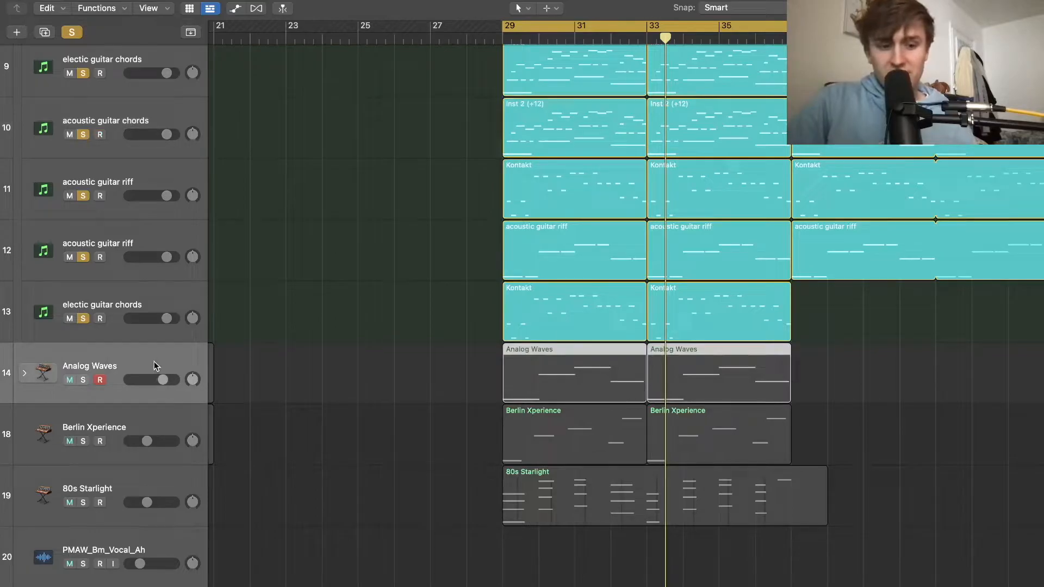
pyautogui.press('x')
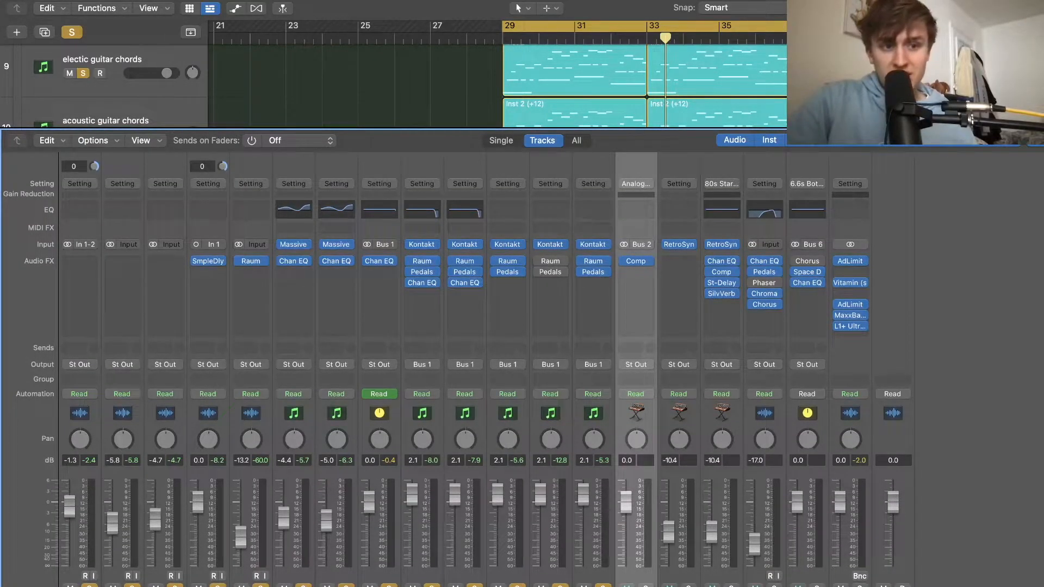
pyautogui.press('x')
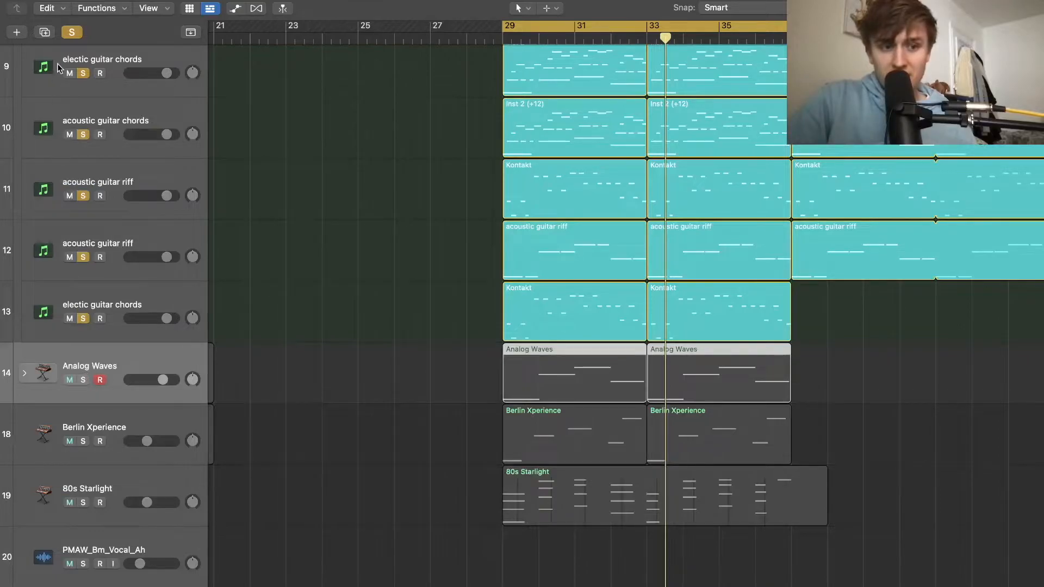
# - Clear every solo in the project, solo only the Analog Waves track and play it from bar 29
pyautogui.click(72, 32)
pyautogui.click(87, 381)
pyautogui.press('space')
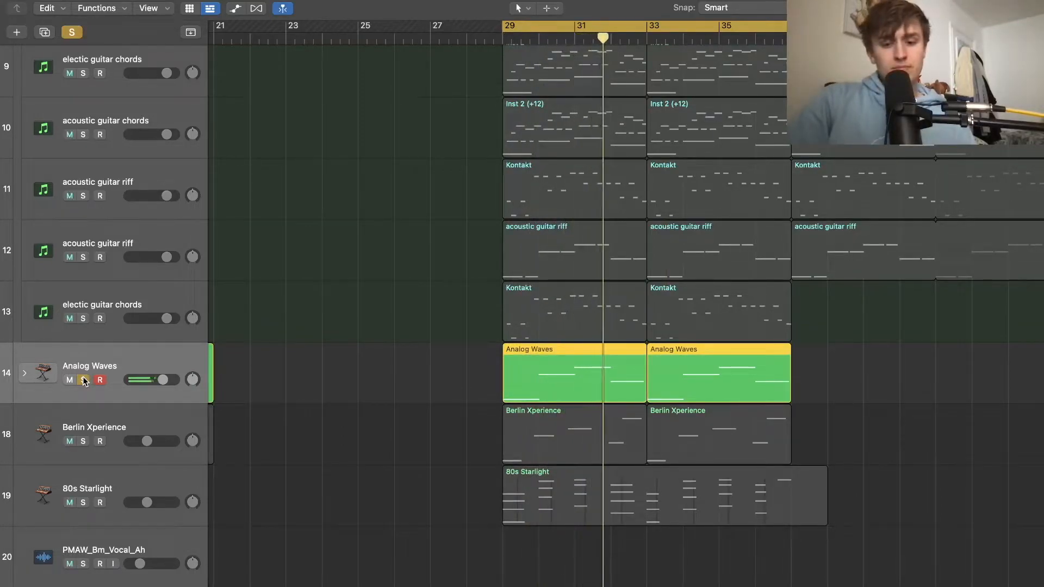
# - Examine the Retro Synth instrument on the Berlin Xperience track, then close the plug-in and mixer
pyautogui.click(91, 419)
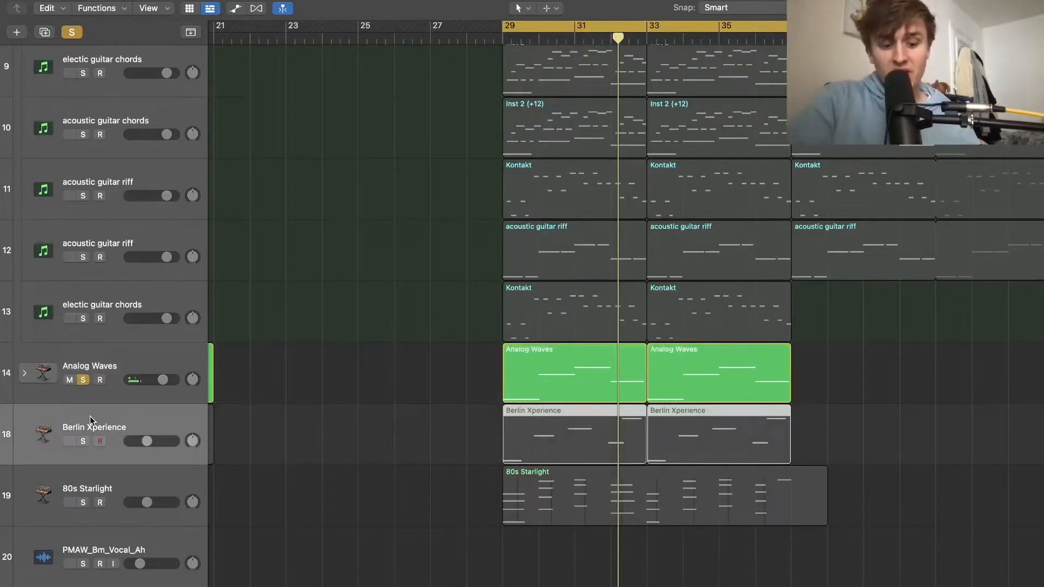
pyautogui.press('x')
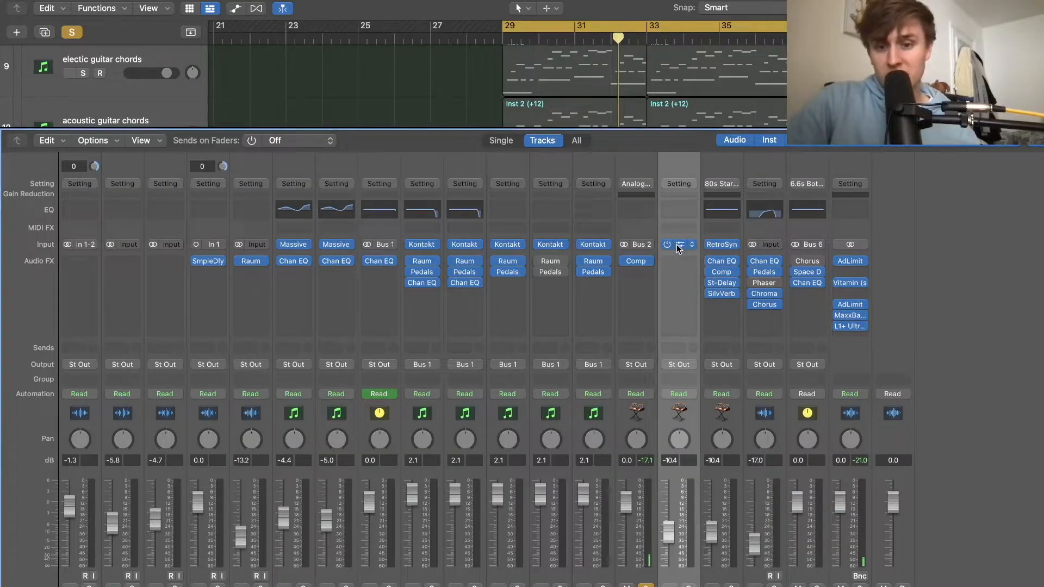
pyautogui.click(679, 245)
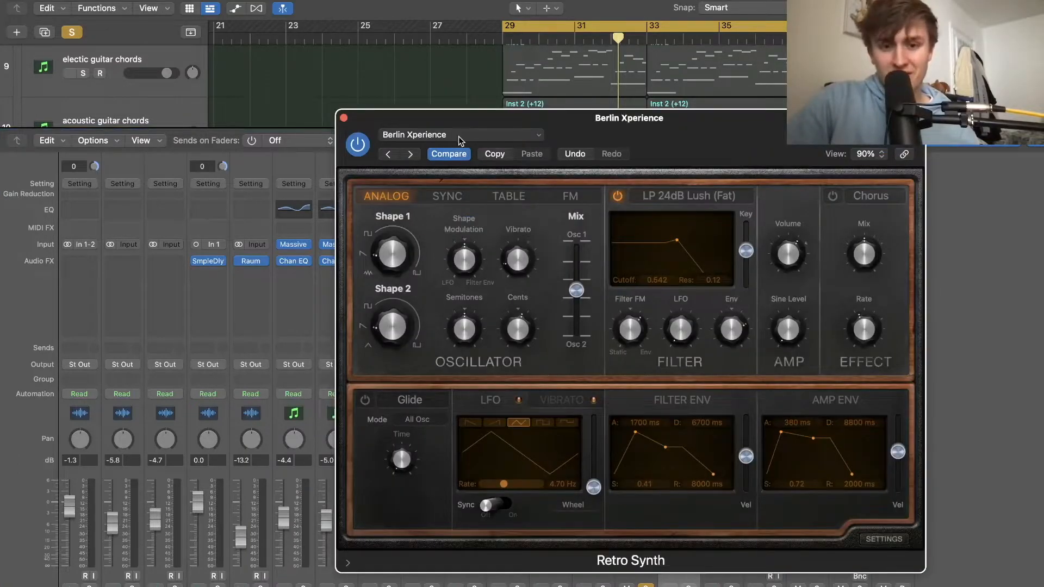
pyautogui.click(344, 118)
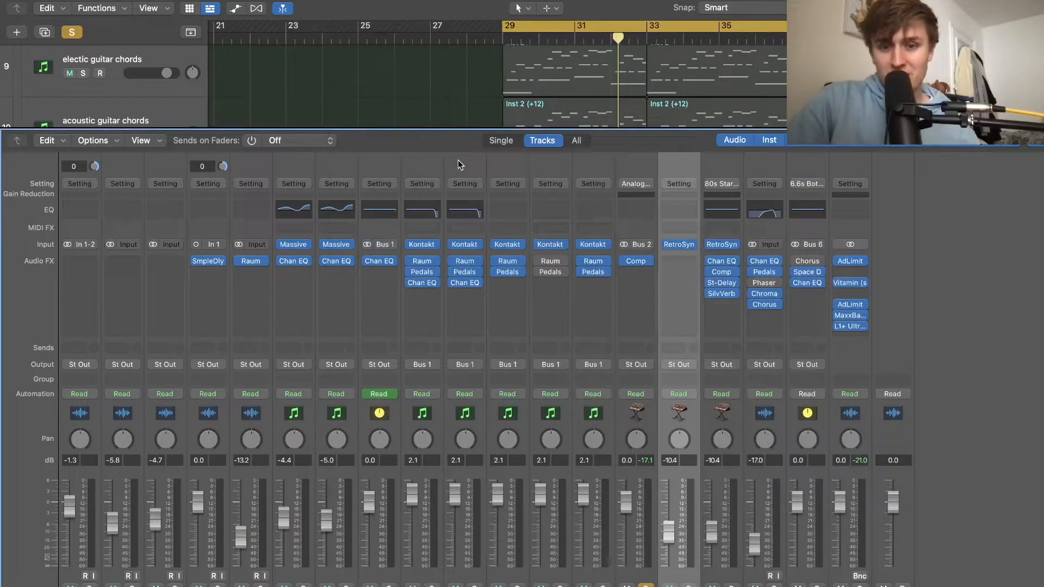
pyautogui.press('x')
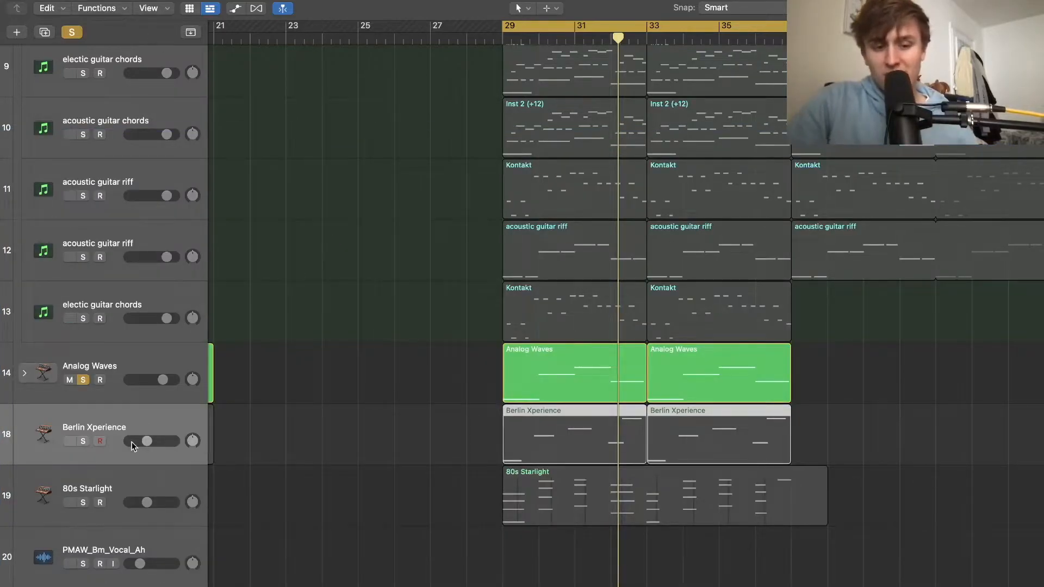
# - Move the solo from the Analog Waves track to the Berlin Xperience track
pyautogui.click(83, 378)
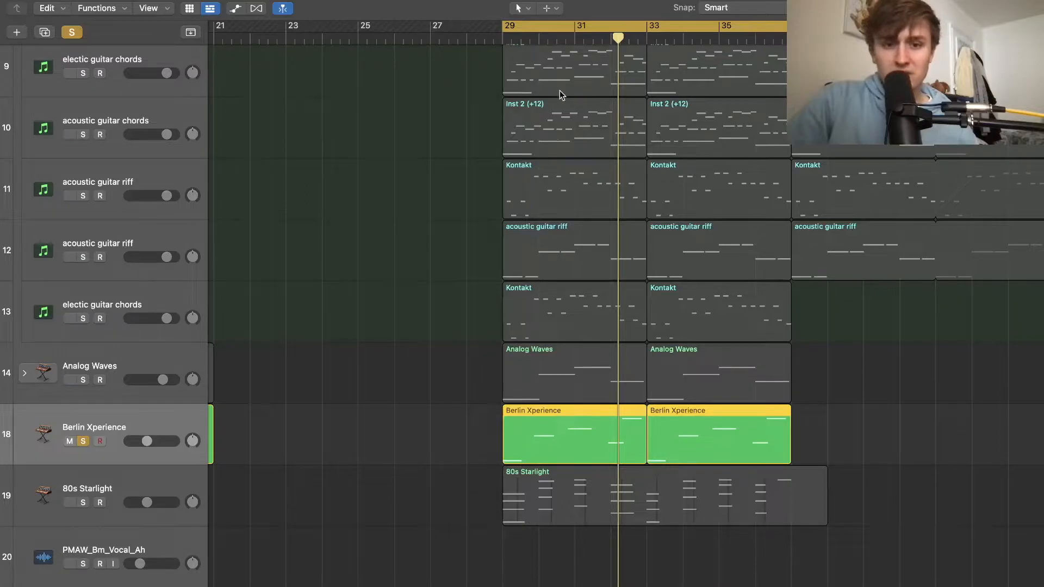
# - Solo the Analog Waves track together with Berlin Xperience and play both from bar 29
pyautogui.press('r')
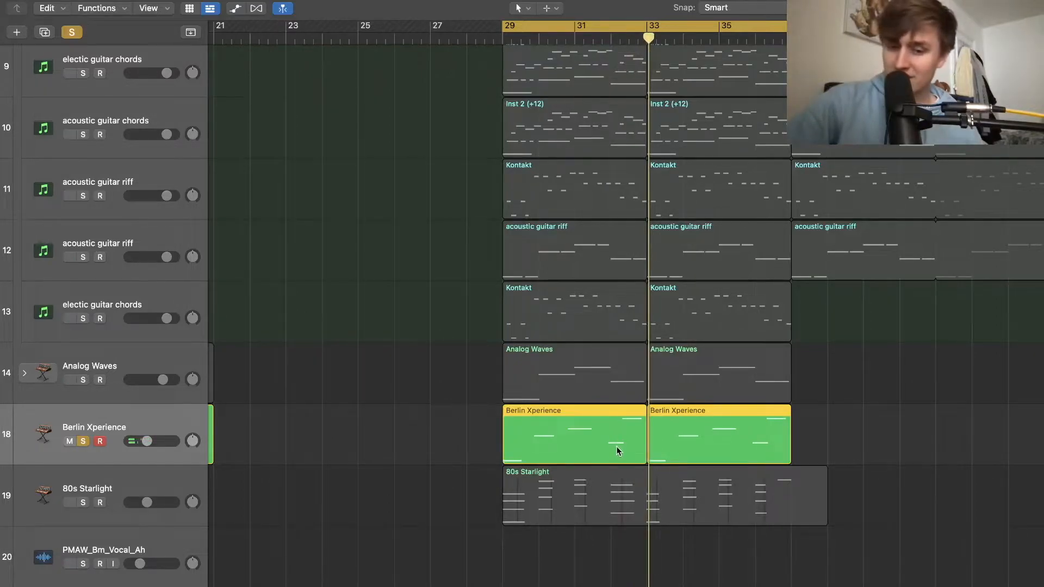
pyautogui.click(83, 379)
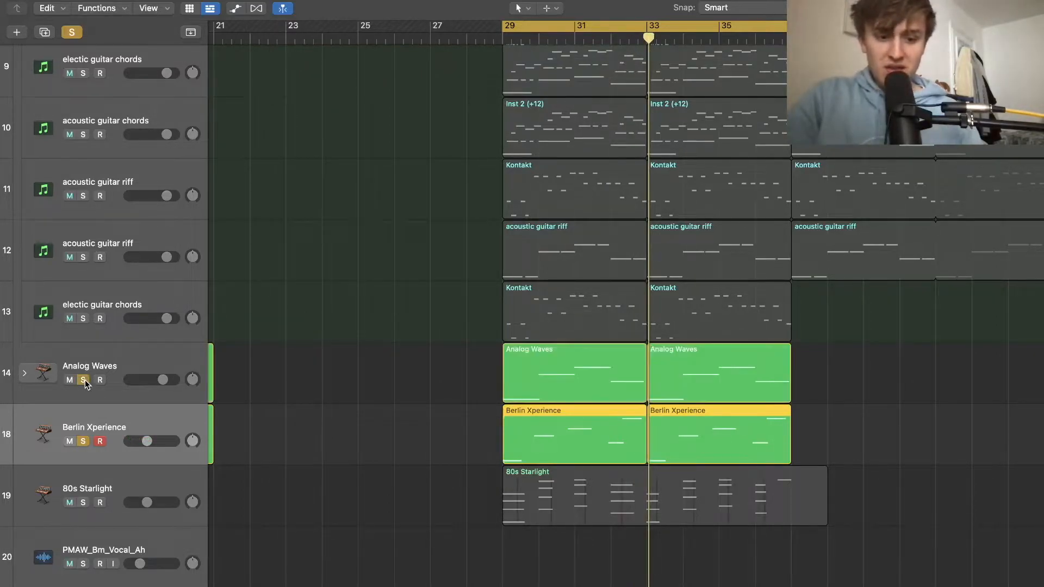
pyautogui.click(503, 41)
pyautogui.press('space')
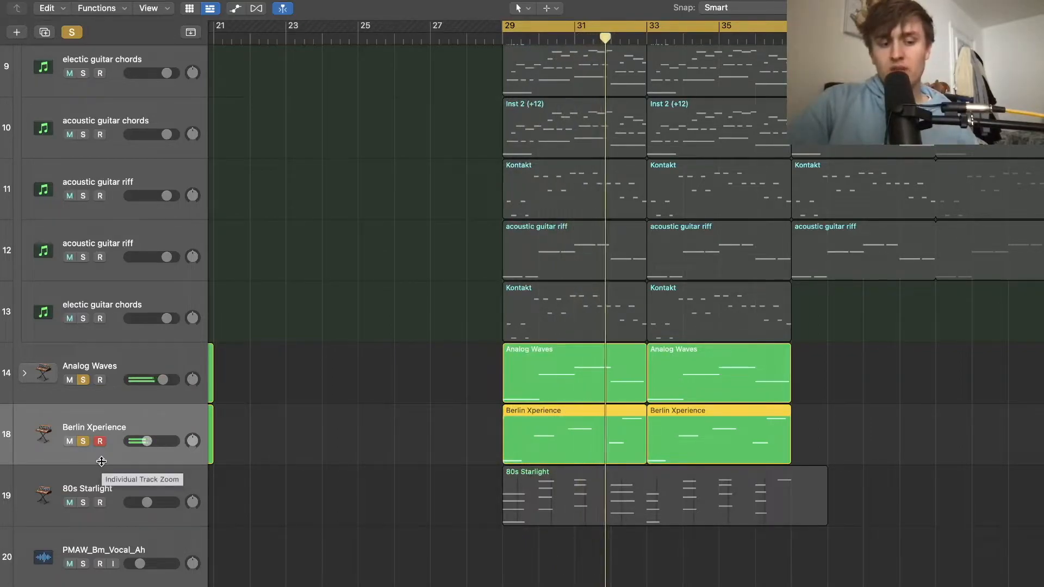
# - Move the solo from Analog Waves and Berlin Xperience to the 80s Starlight track and play it from bar 29
pyautogui.click(114, 475)
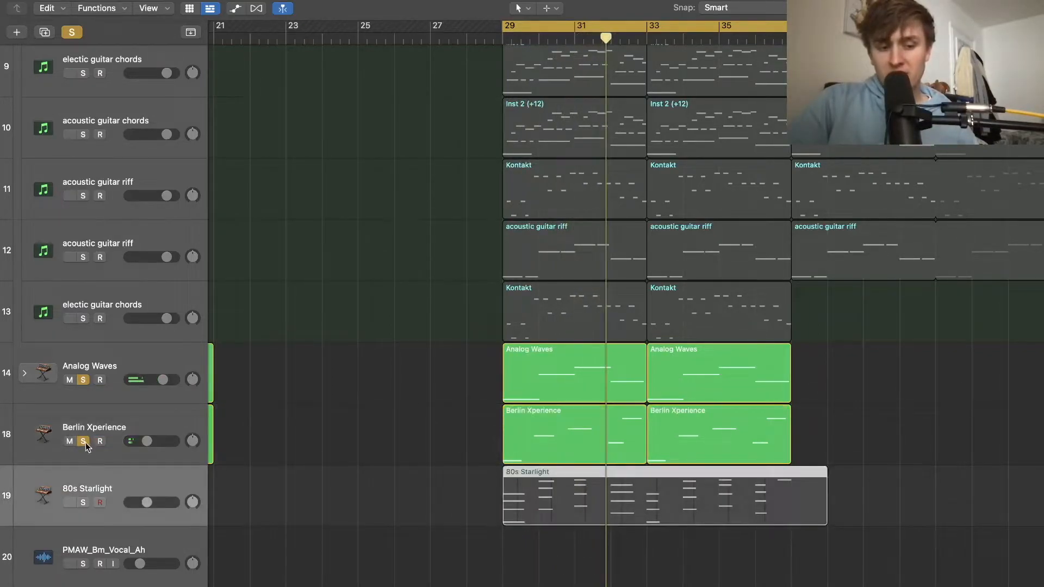
pyautogui.click(84, 442)
pyautogui.click(83, 380)
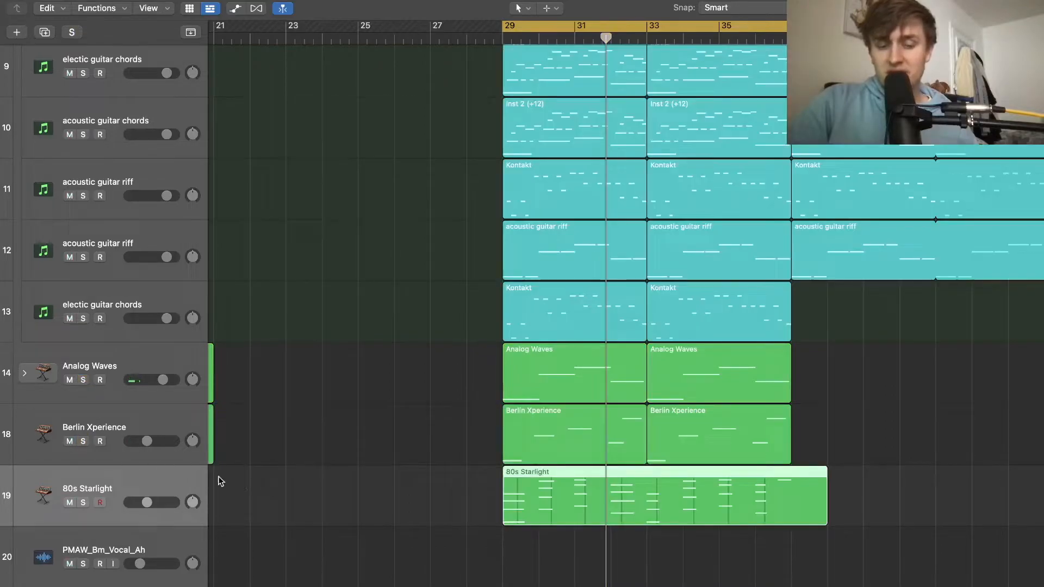
pyautogui.click(84, 503)
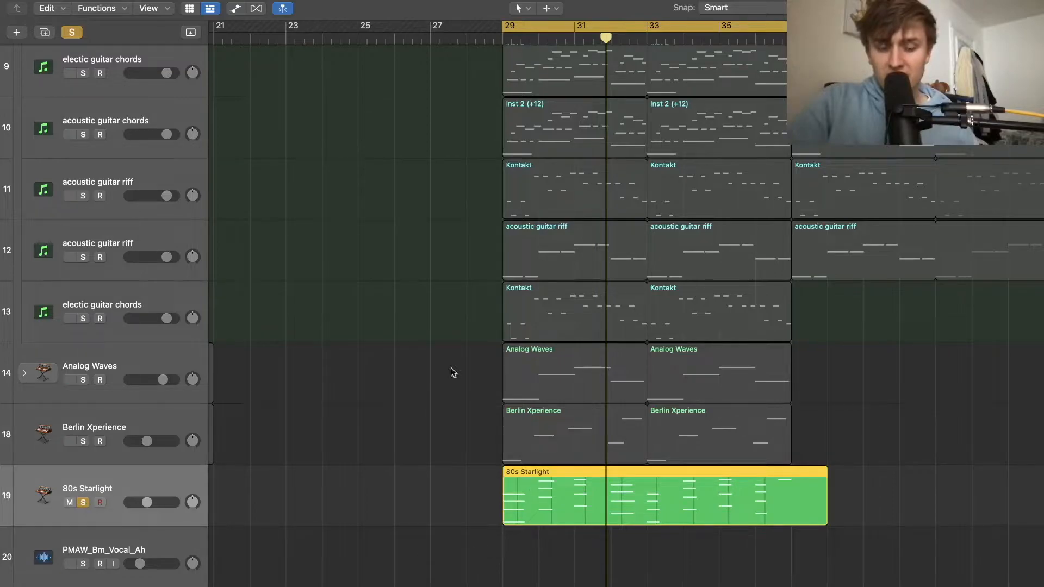
pyautogui.click(504, 42)
pyautogui.press('space')
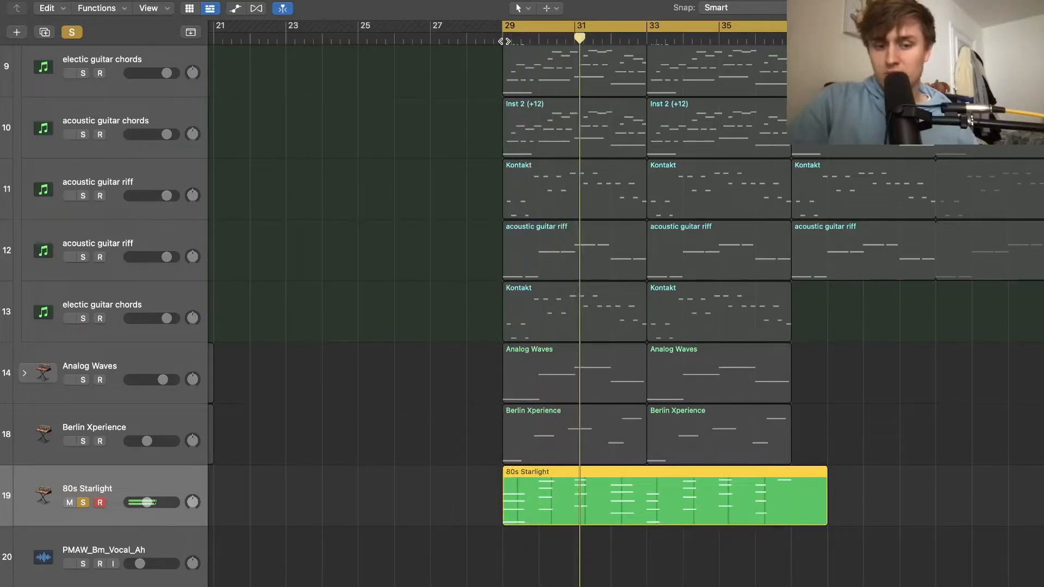
# - Add Analog Waves and Berlin Xperience to the soloed 80s Starlight to hear them together, then clear all three solos
pyautogui.moveTo(83, 381); pyautogui.dragTo(82, 432)
pyautogui.press('space')
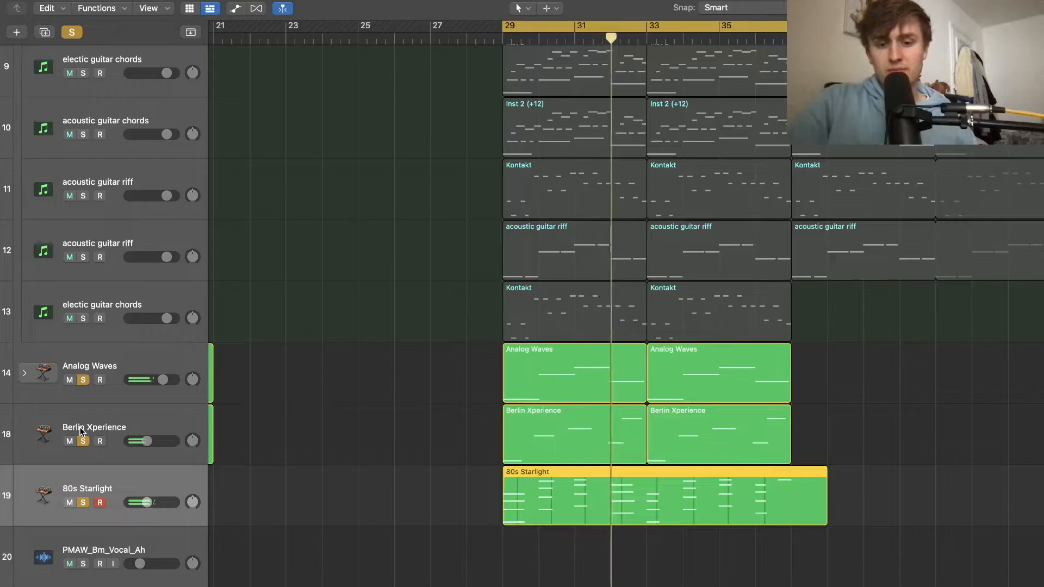
pyautogui.click(82, 380)
pyautogui.click(82, 441)
pyautogui.click(83, 502)
# - Play the full arrangement from bar 29 with no solos and switch off the cycle region
pyautogui.press('space')
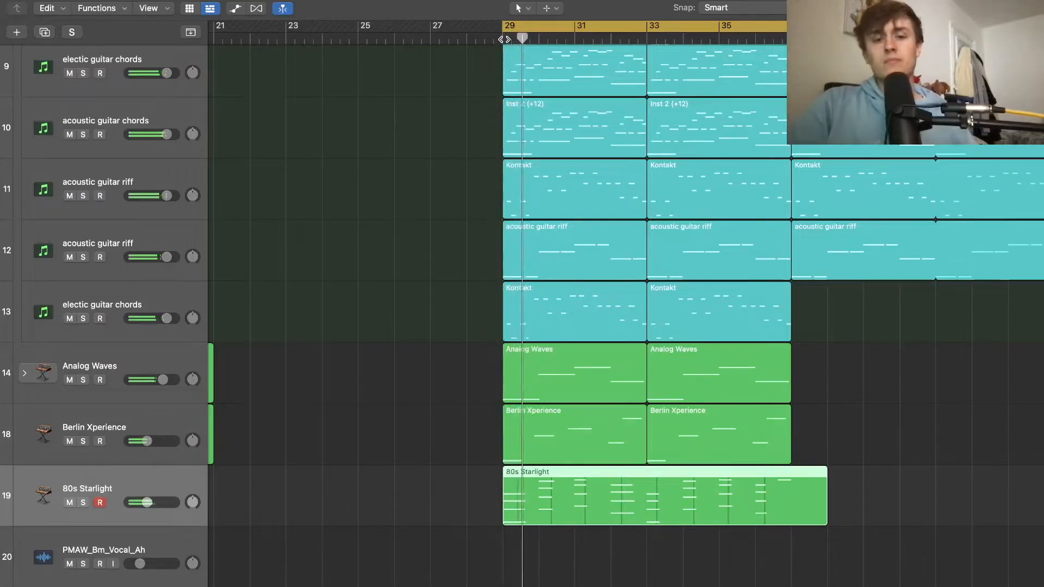
pyautogui.press('super+Up')
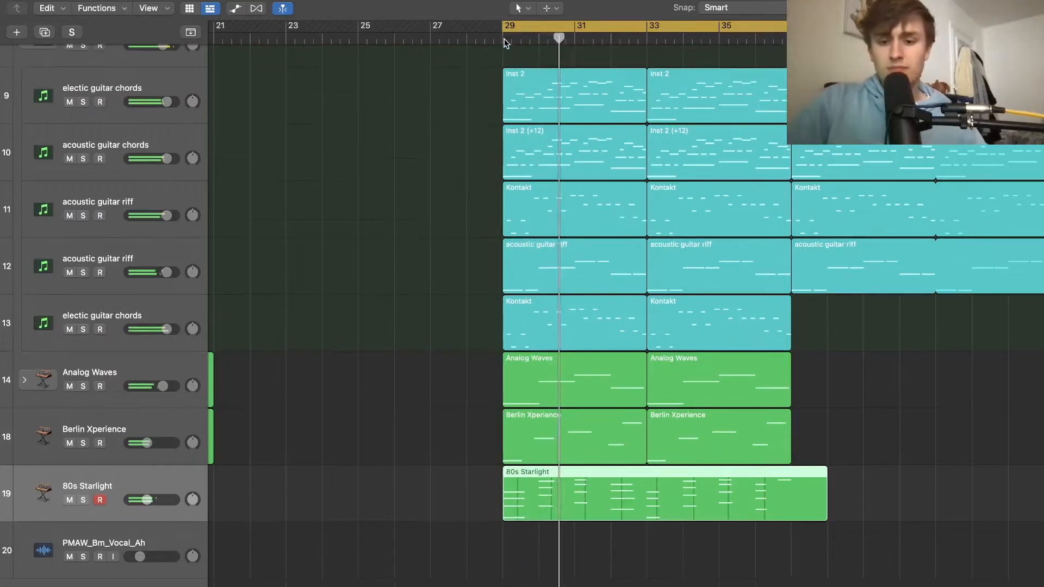
pyautogui.press('super+Up')
pyautogui.press('super+Up')
pyautogui.press('super+Up')
pyautogui.press('super+Left')
pyautogui.press('super+Left')
pyautogui.press('super+Left')
pyautogui.press('super+Left')
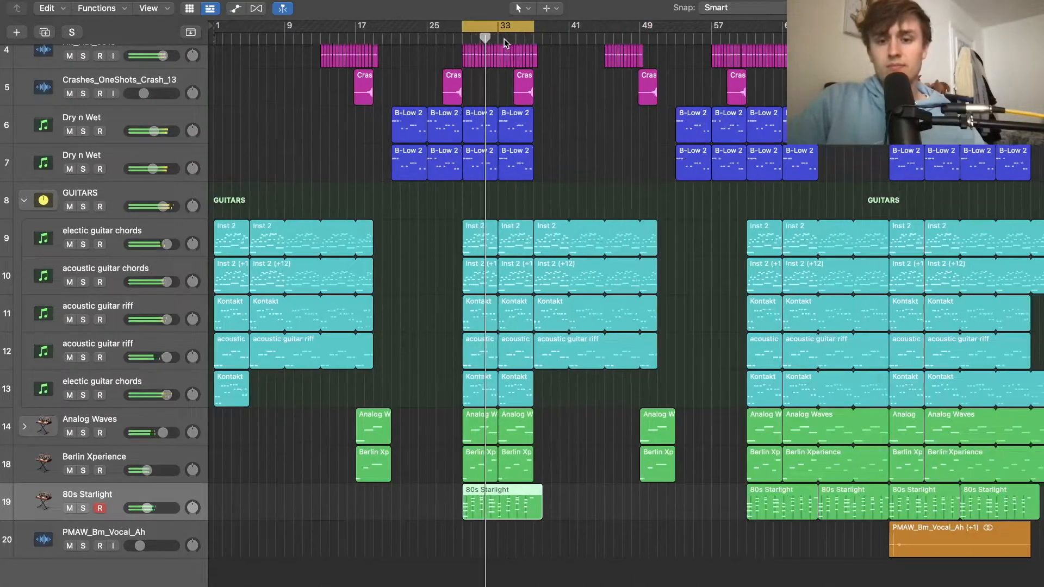
pyautogui.press('super+Up')
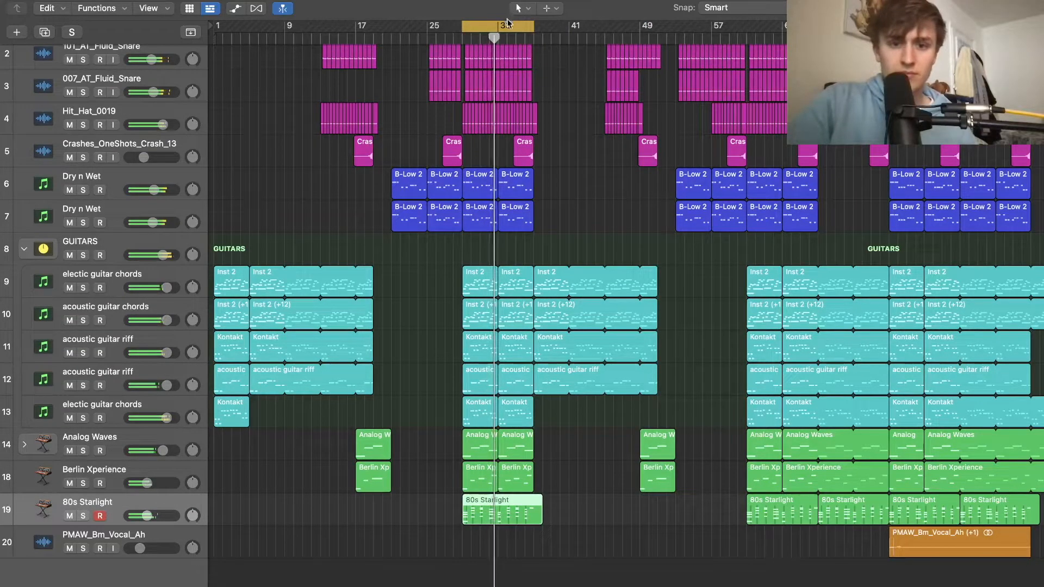
pyautogui.click(507, 23)
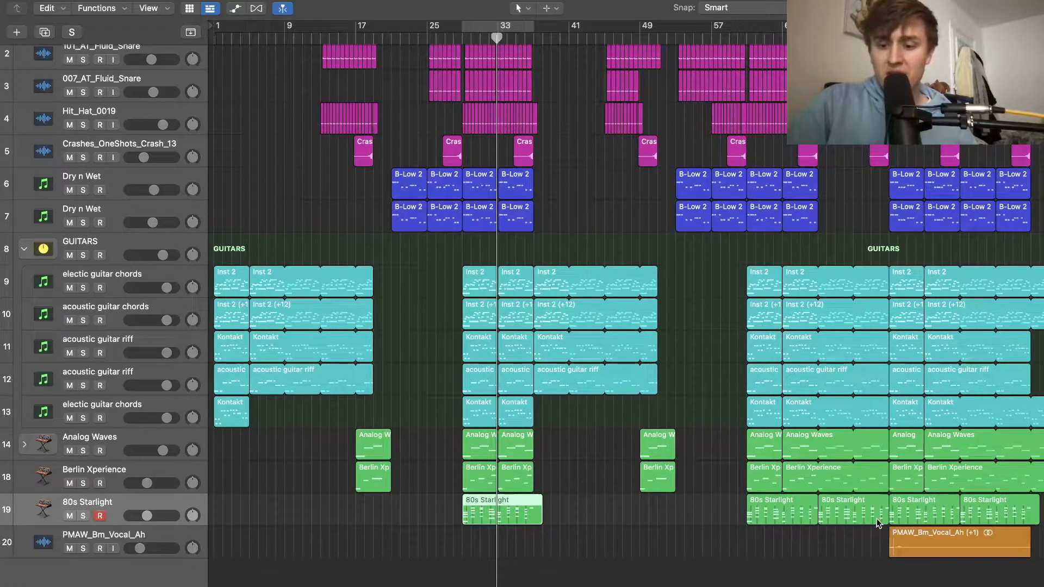
# - Place the playhead at bar 77, where the vocal region begins, and solo the PMAW_Bm_Vocal_Ah track
pyautogui.press('super+Right')
pyautogui.press('super+Right')
pyautogui.press('super+Right')
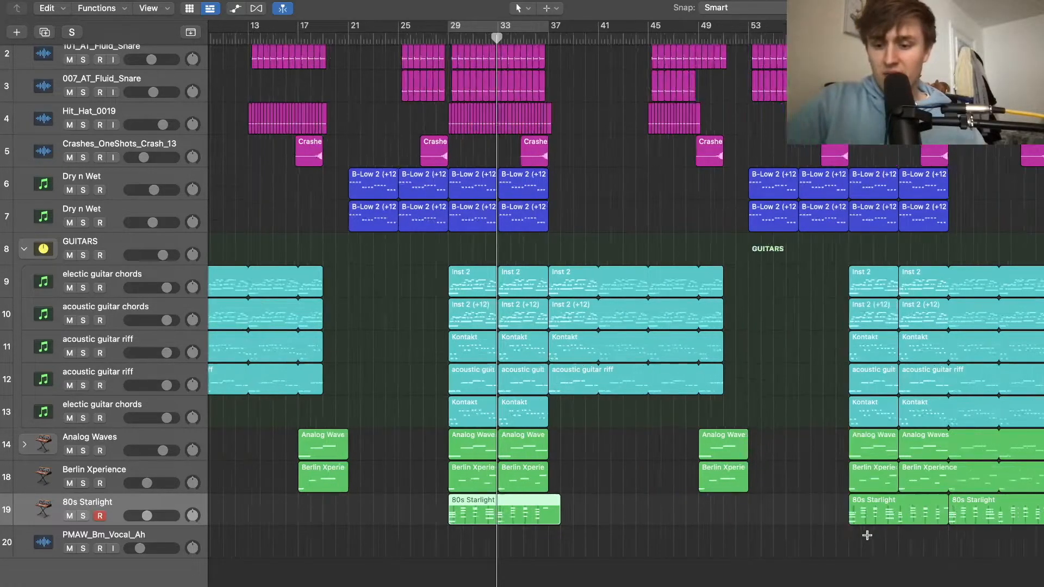
pyautogui.press('super+Down')
pyautogui.press('super+Down')
pyautogui.press('super+Down')
pyautogui.hscroll(15, 868, 539)
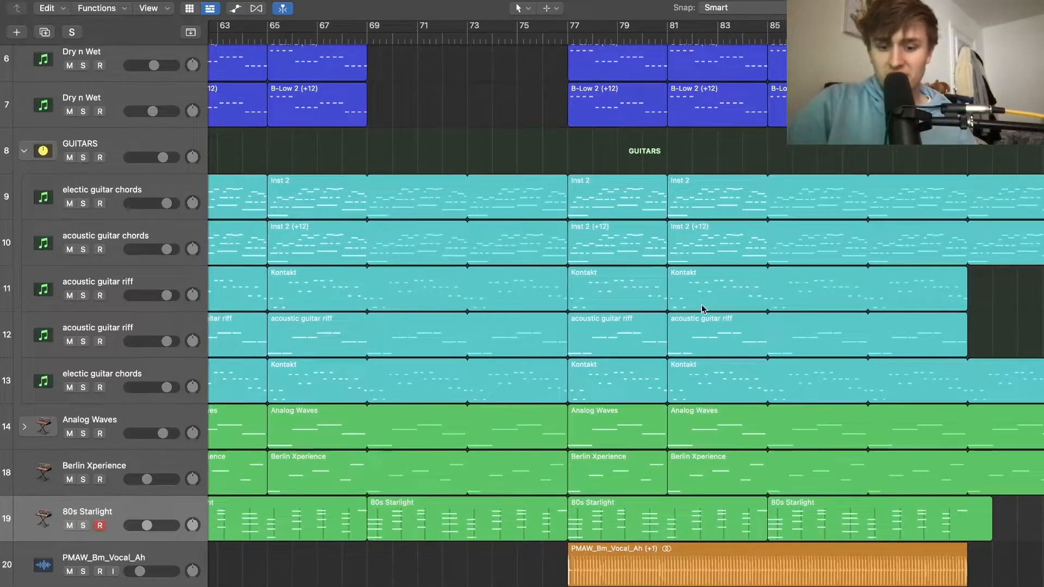
pyautogui.click(565, 38)
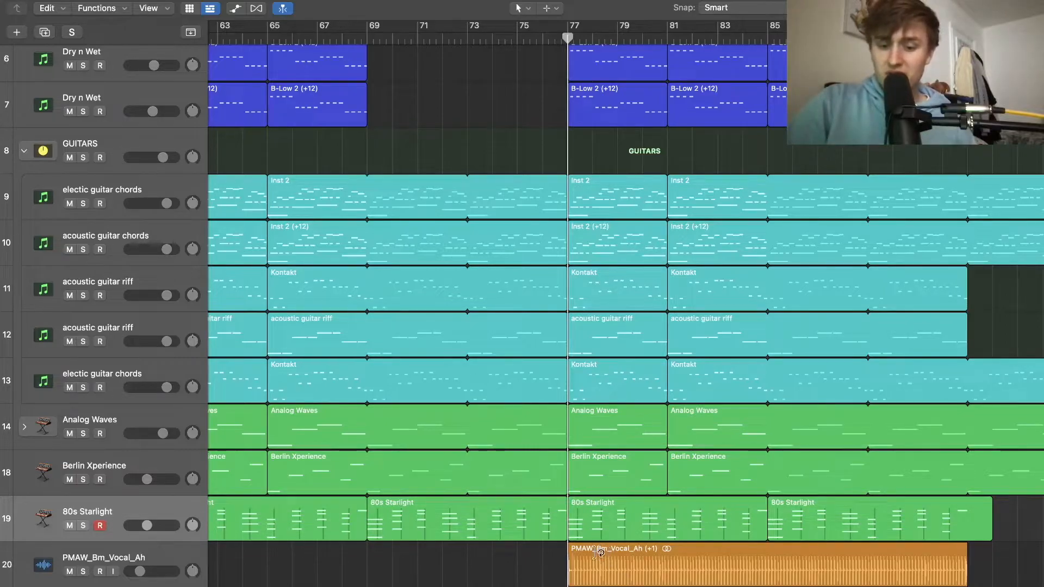
pyautogui.click(83, 571)
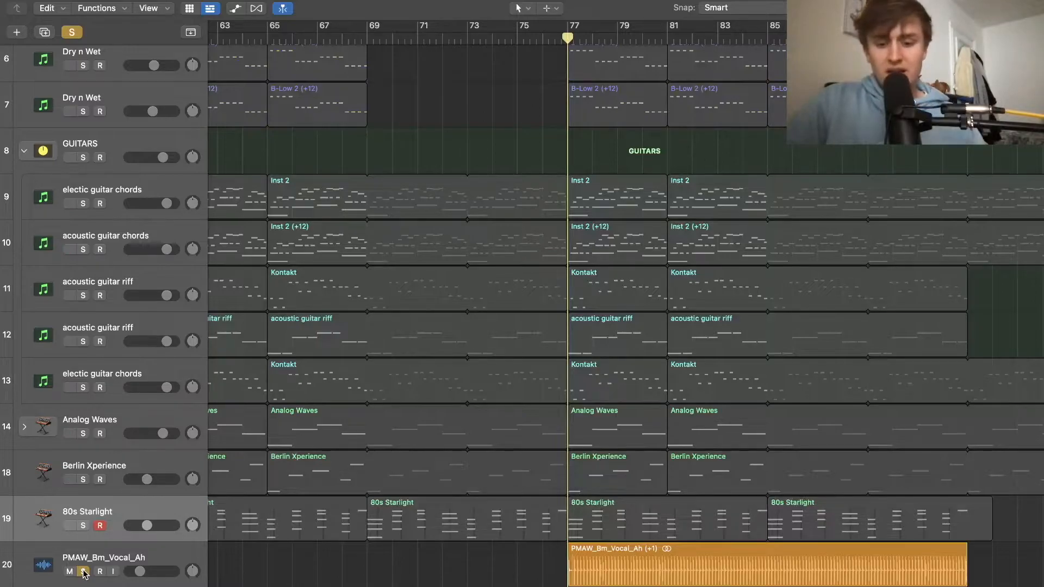
# - Examine the Pedals effect on the PMAW_Bm_Vocal_Ah channel strip, play the soloed vocal and close the mixer
pyautogui.press('super+Right')
pyautogui.press('super+Right')
pyautogui.press('super+Right')
pyautogui.press('super+Right')
pyautogui.press('super+Right')
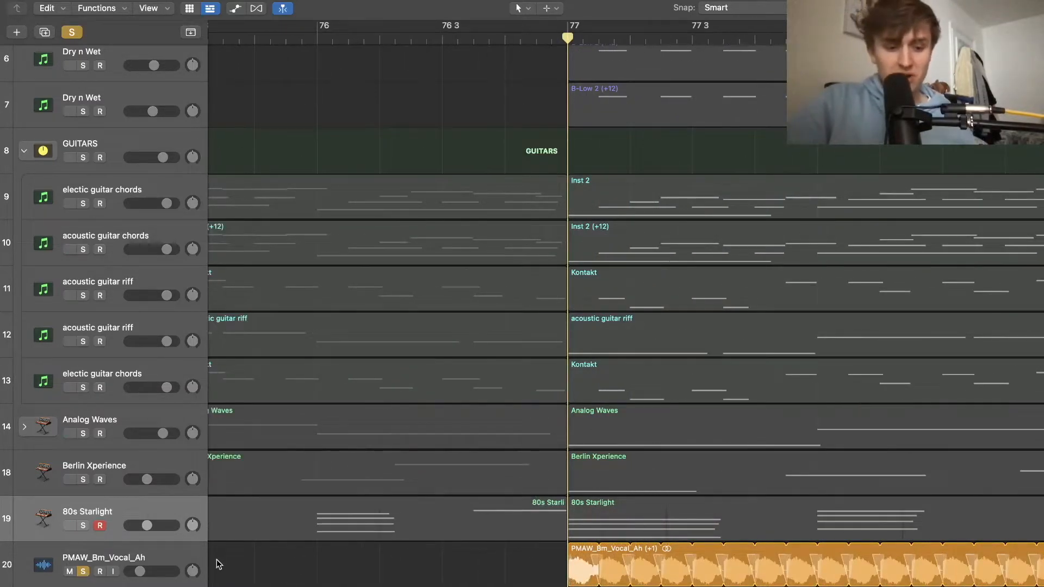
pyautogui.press('x')
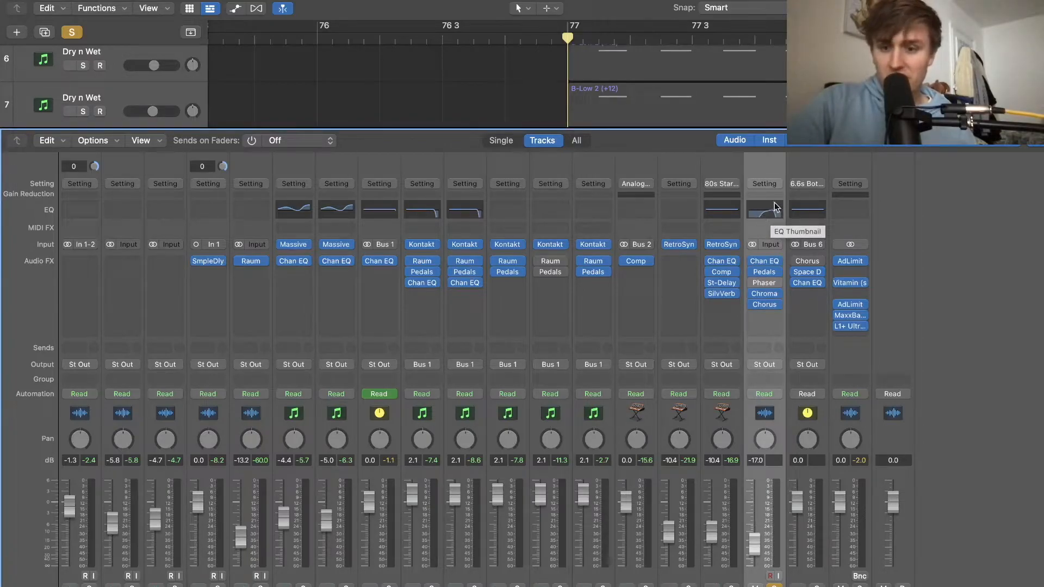
pyautogui.click(764, 271)
pyautogui.click(288, 118)
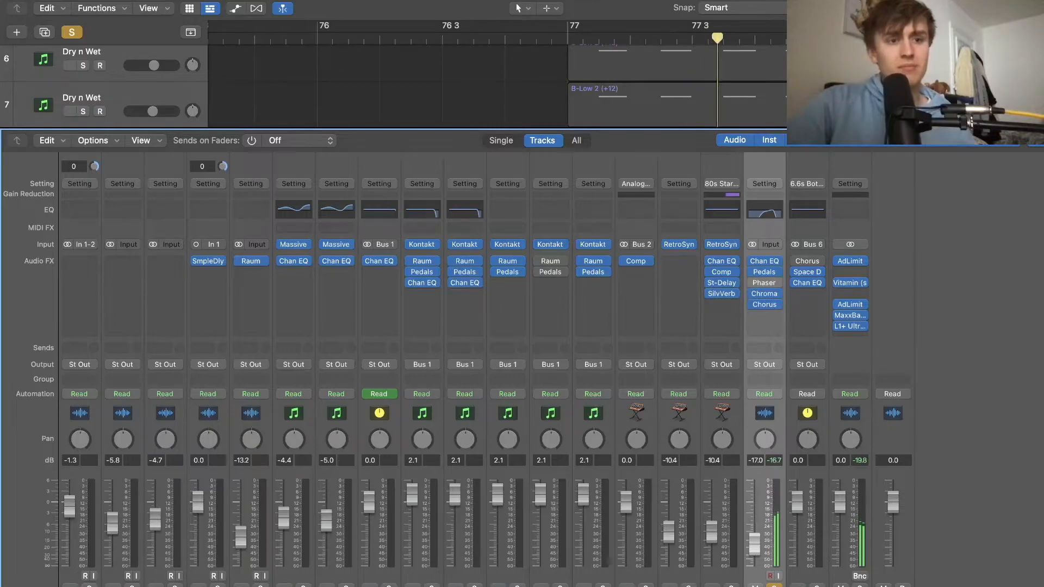
pyautogui.press('x')
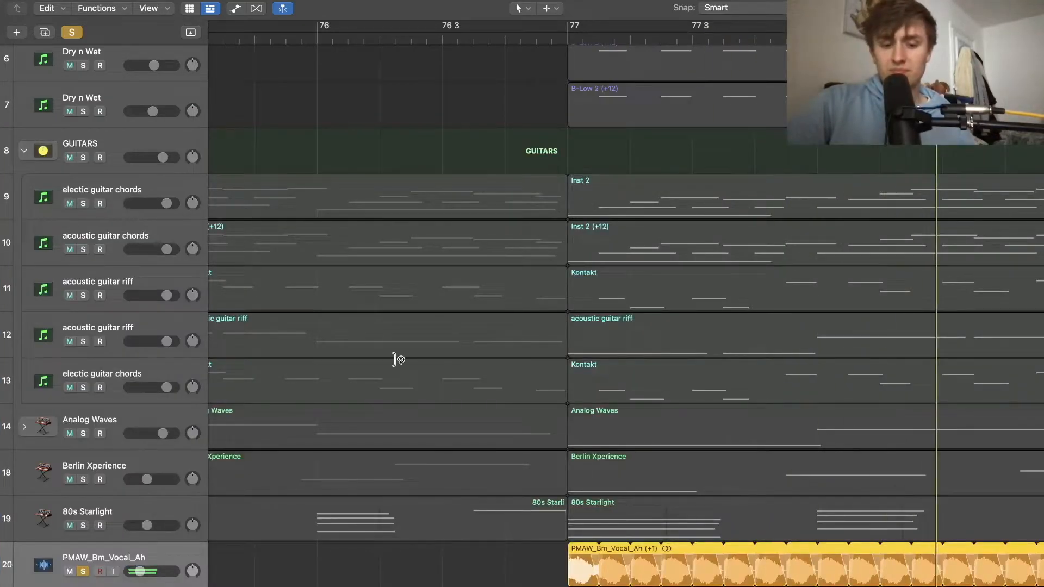
# - Clear the vocal solo, play the full arrangement from bar 77 with all tracks in view and stop playback
pyautogui.click(83, 572)
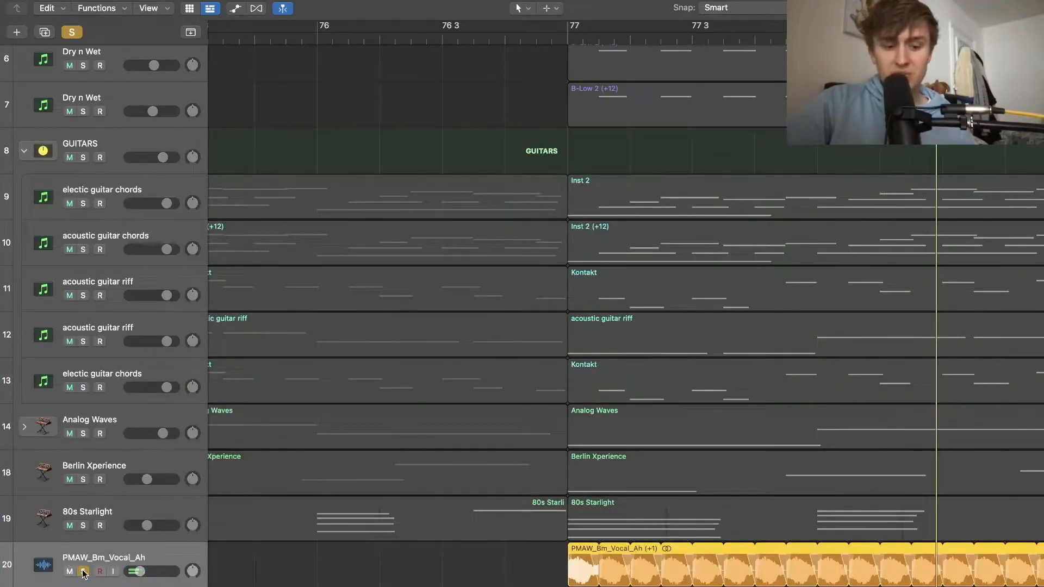
pyautogui.click(83, 571)
pyautogui.click(568, 37)
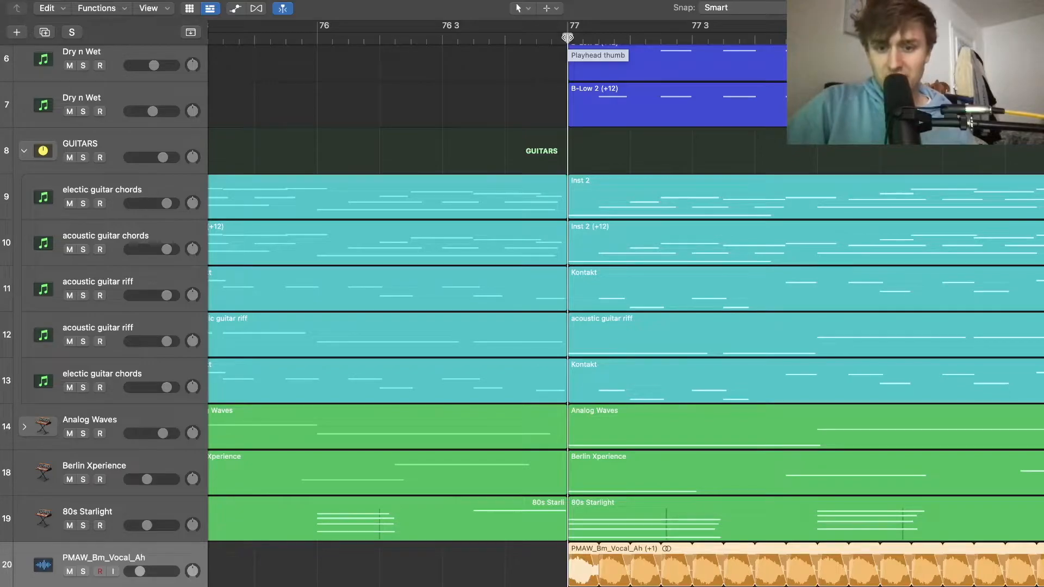
pyautogui.press('space')
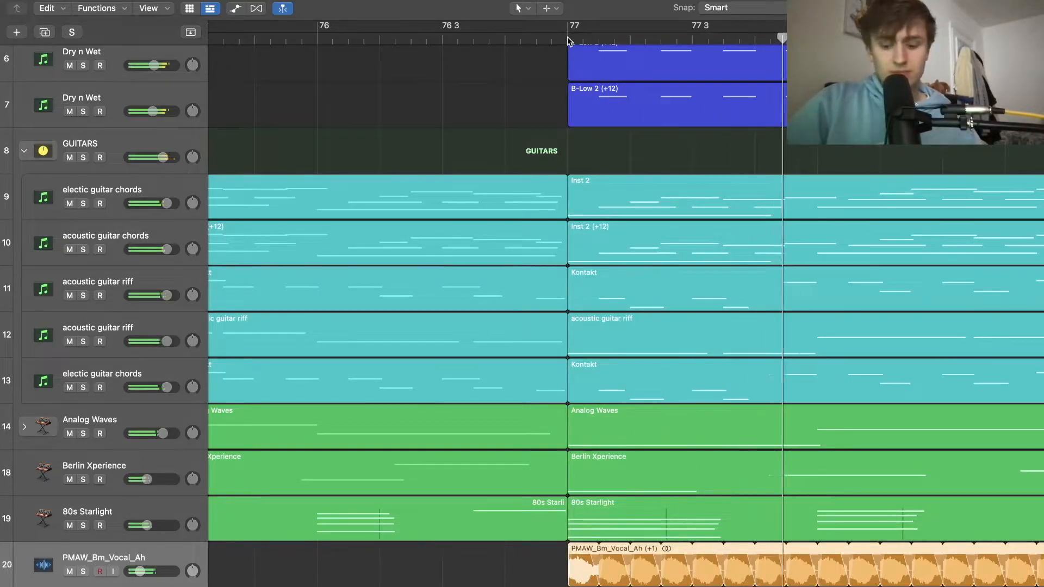
pyautogui.press('super+Up')
pyautogui.press('super+Up')
pyautogui.press('super+Up')
pyautogui.press('super+Up')
pyautogui.press('super+Up')
pyautogui.press('super+Up')
pyautogui.press('super+Up')
pyautogui.press('super+Up')
pyautogui.press('super+Up')
pyautogui.click(567, 37)
pyautogui.press('super+Left')
pyautogui.press('super+Left')
pyautogui.press('super+Left')
pyautogui.press('super+Left')
pyautogui.press('super+Left')
pyautogui.press('super+Left')
pyautogui.press('super+Left')
pyautogui.press('super+Left')
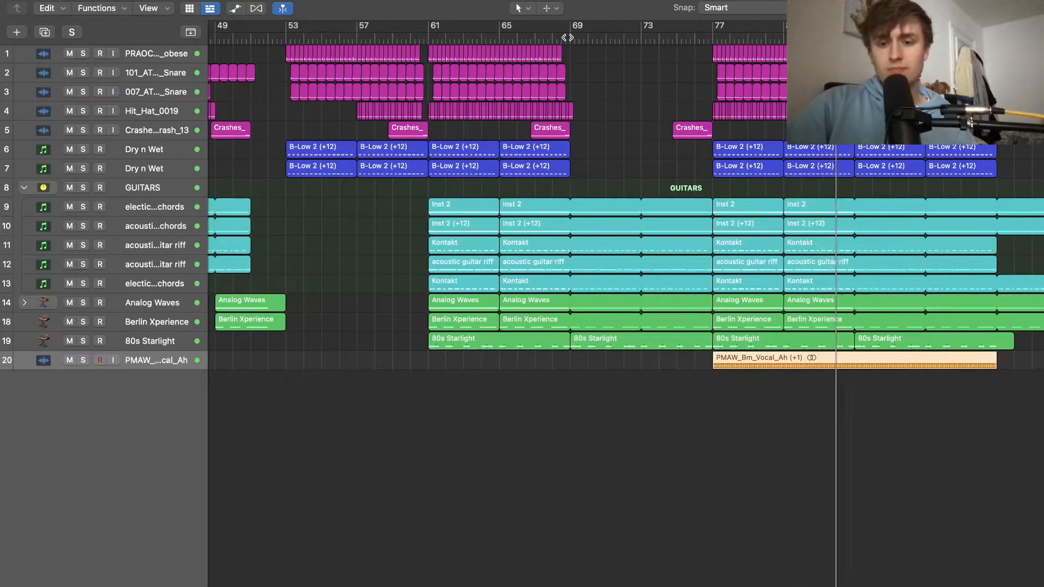
pyautogui.press('space')
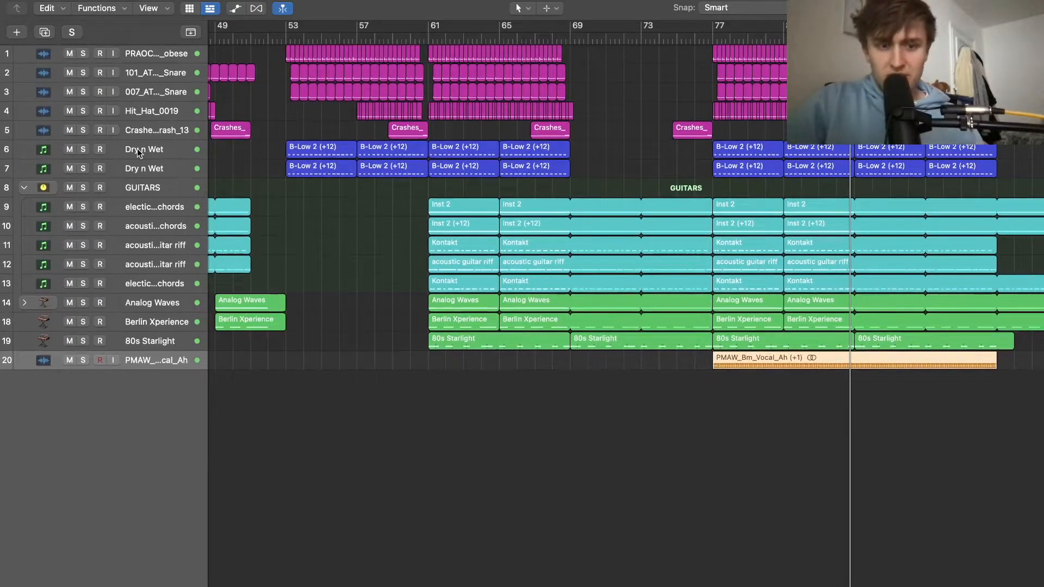
# - Review the crash regions at the section changes and play the transition starting around bar 49
pyautogui.press('super+Right')
pyautogui.press('super+Right')
pyautogui.press('super+Right')
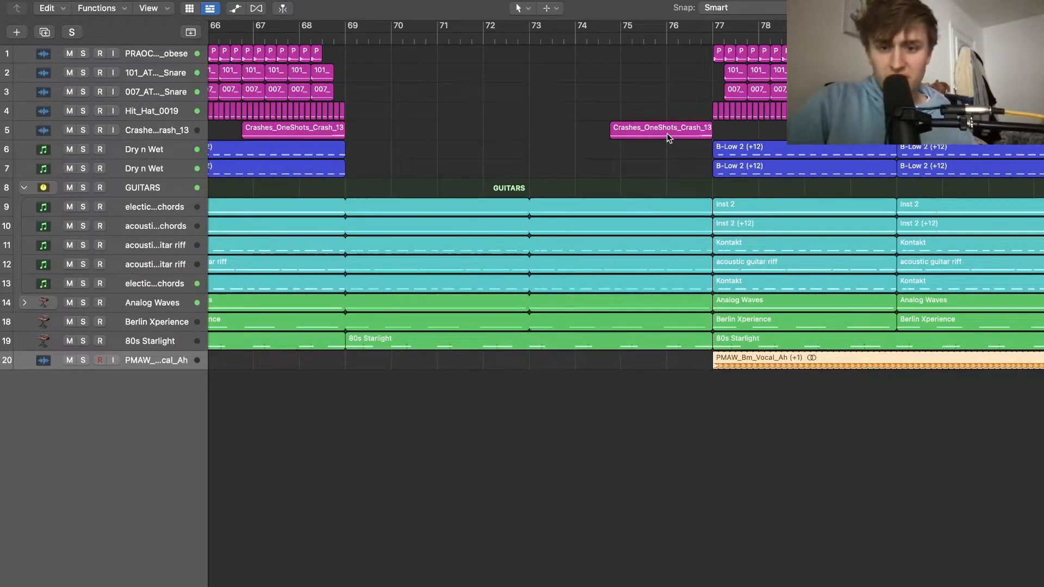
pyautogui.hscroll(-10, 666, 132)
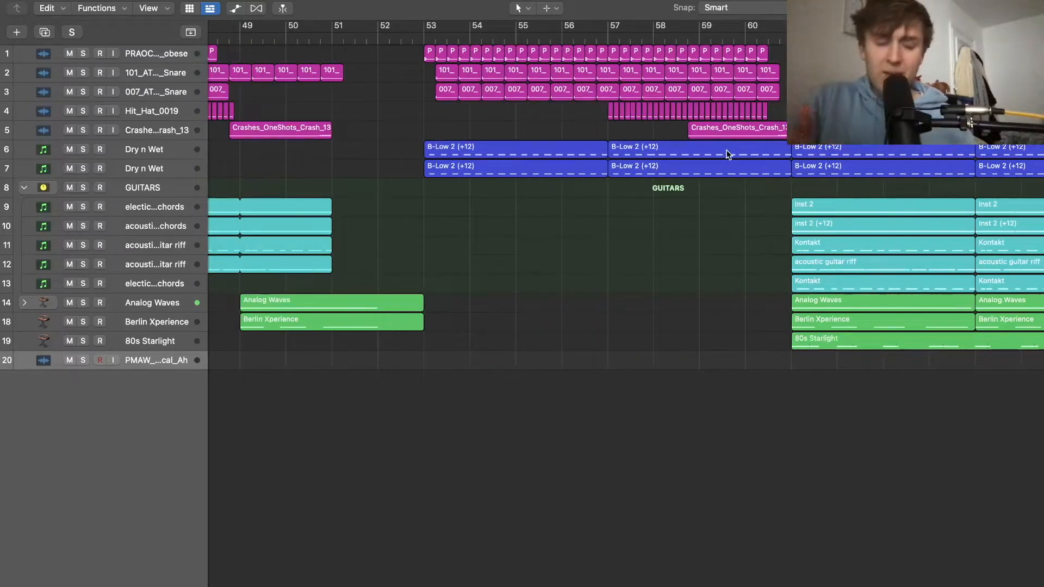
pyautogui.hscroll(-8, 727, 154)
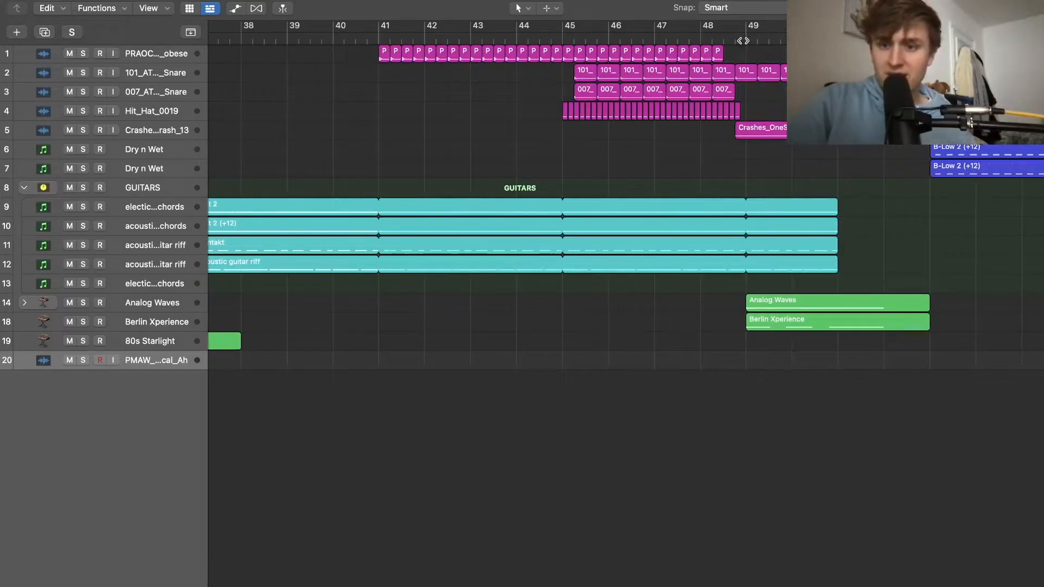
pyautogui.press('super+Down')
pyautogui.press('super+Down')
pyautogui.press('super+Down')
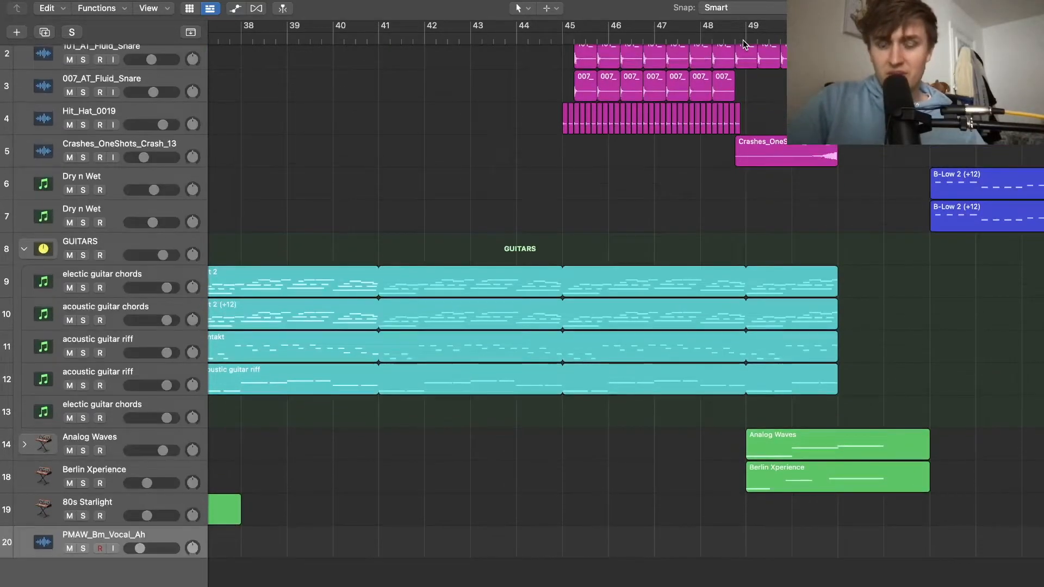
pyautogui.click(741, 38)
pyautogui.press('space')
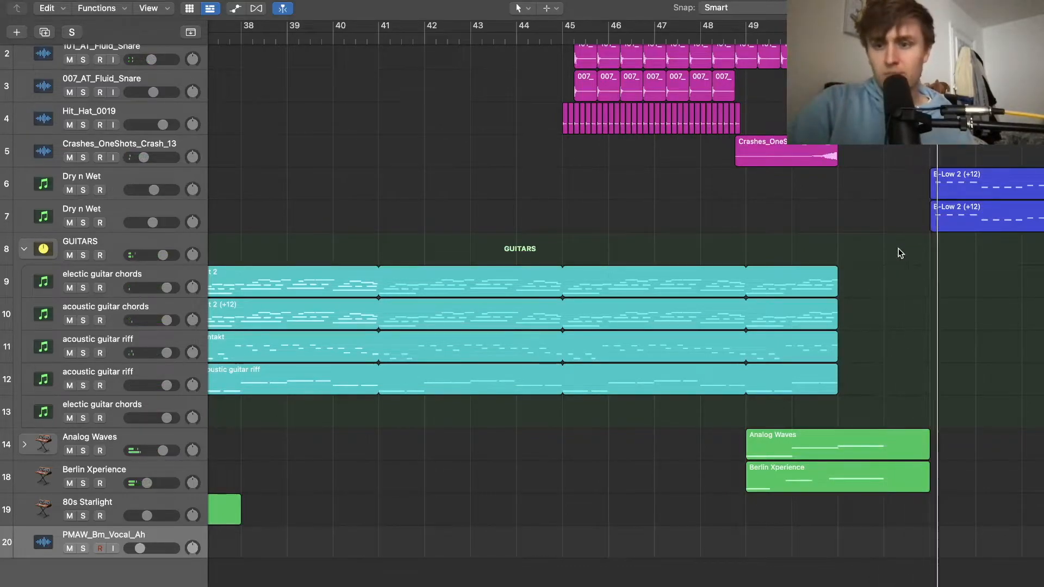
# - Show track automation across the whole arrangement and examine the Hi Cut frequency curve on the GUITARS track
pyautogui.press('super+Up')
pyautogui.press('super+Up')
pyautogui.press('super+Up')
pyautogui.press('super+Up')
pyautogui.press('super+Up')
pyautogui.press('super+Up')
pyautogui.press('super+Up')
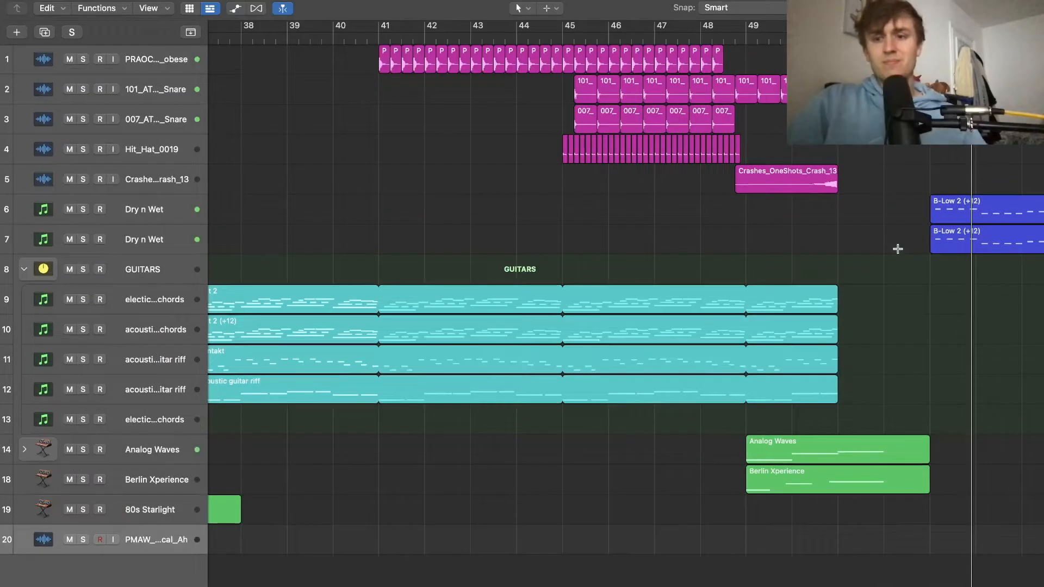
pyautogui.press('super+Left')
pyautogui.press('super+Left')
pyautogui.press('super+Left')
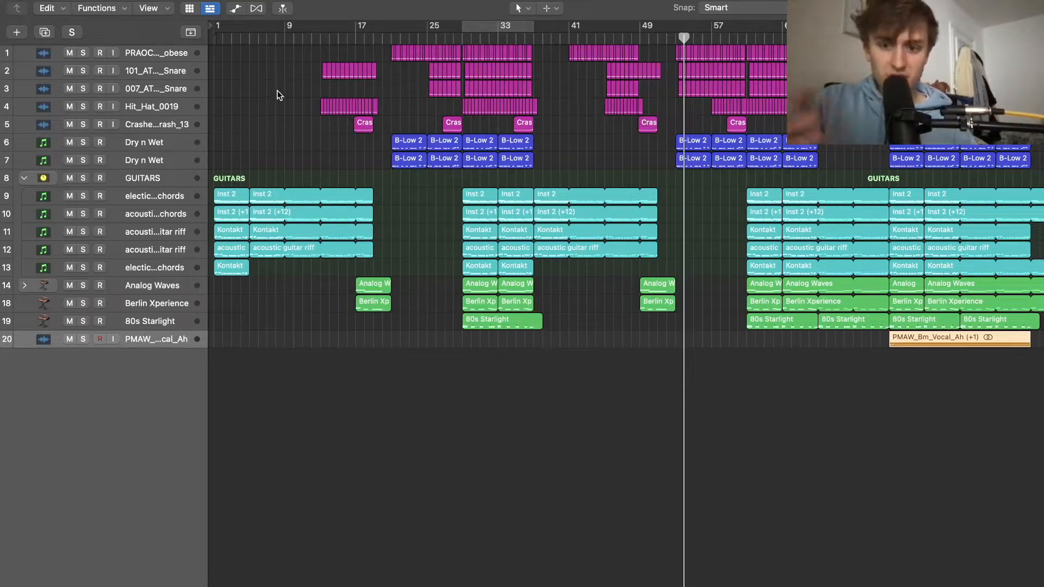
pyautogui.click(235, 13)
pyautogui.scroll(10, 396, 332)
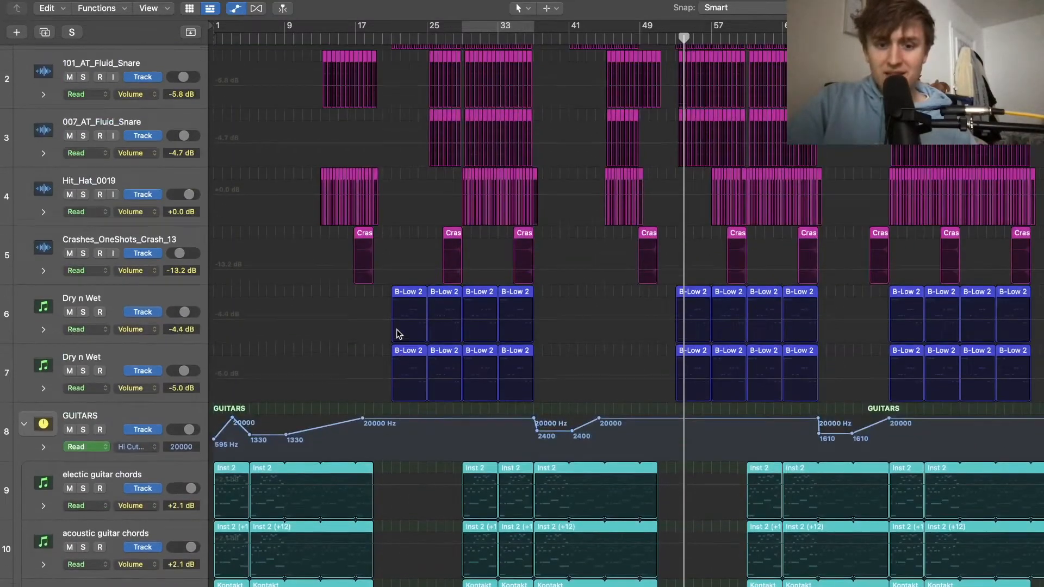
pyautogui.scroll(-5, 399, 334)
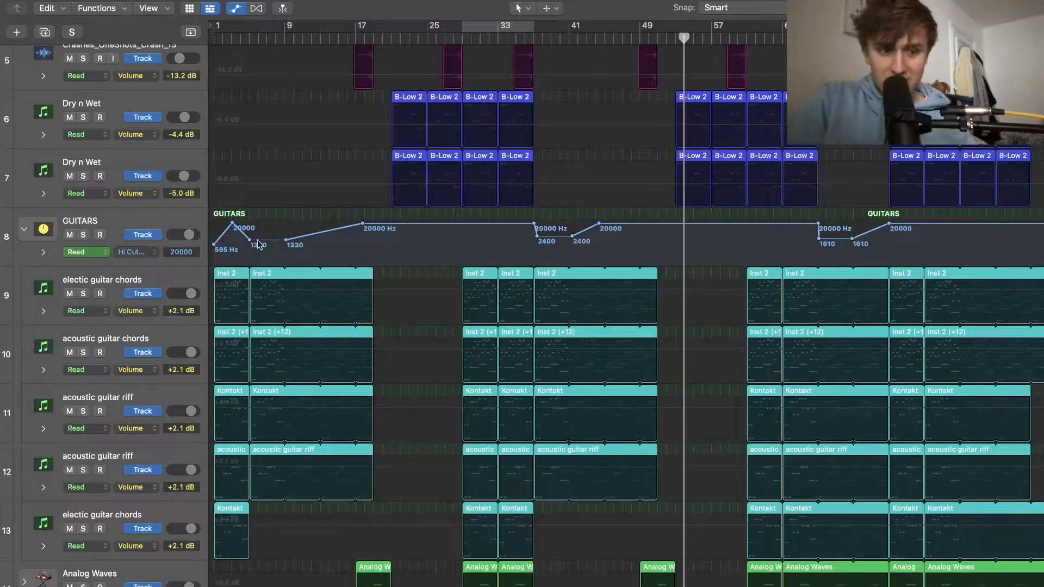
# - Play the song from the start with the GUITARS channel strip in the mixer, examine its EQ following the Hi Cut automation, and close the mixer
pyautogui.click(153, 221)
pyautogui.press('x')
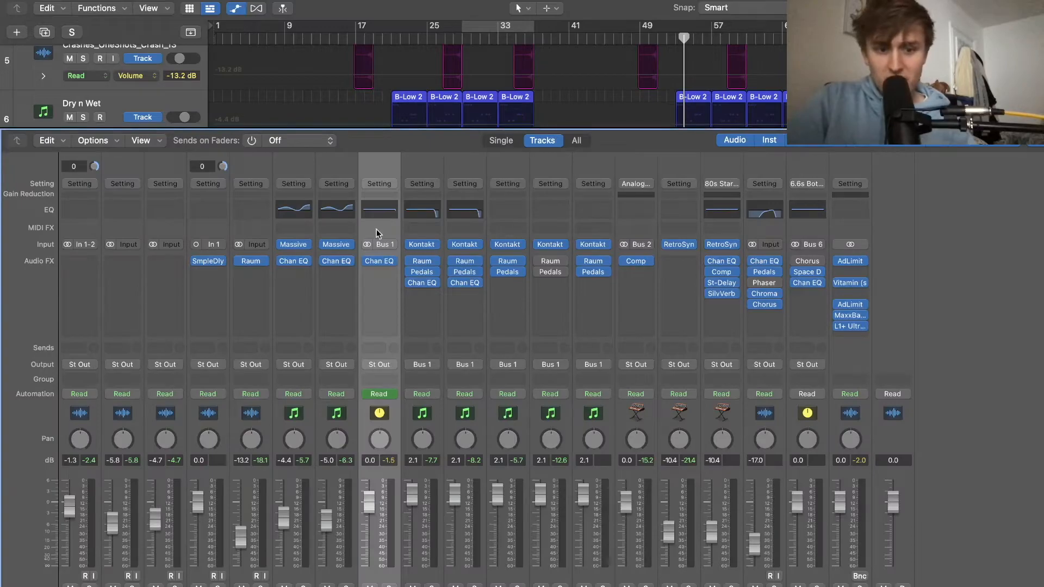
pyautogui.scroll(-3, 286, 71)
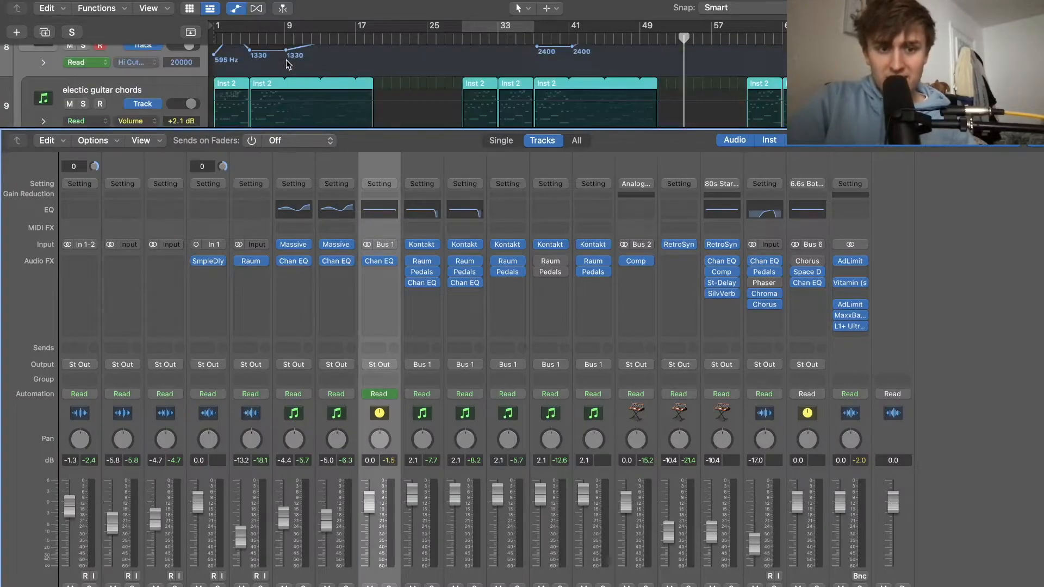
pyautogui.click(220, 39)
pyautogui.press('space')
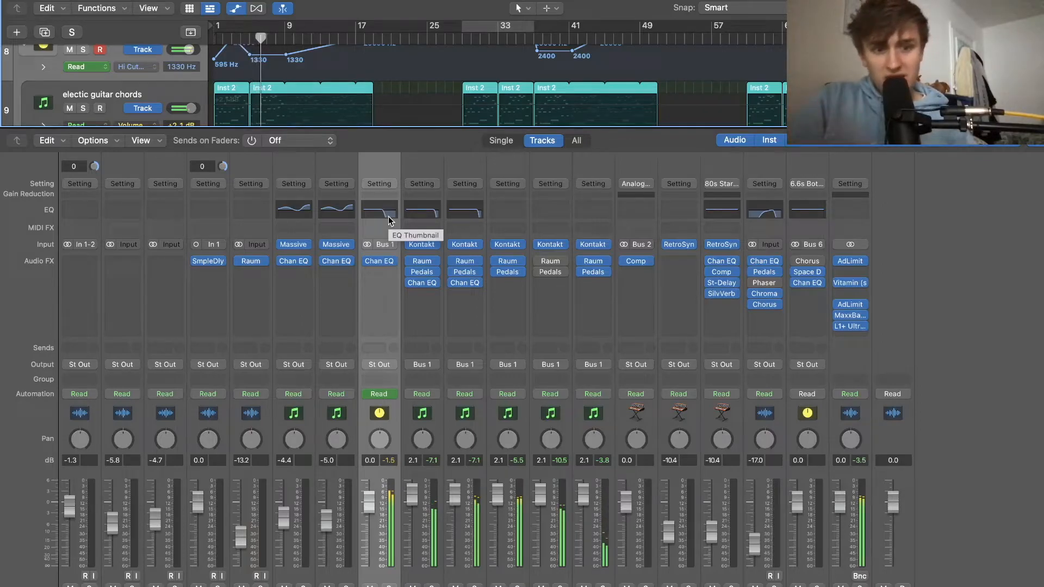
pyautogui.scroll(2, 333, 70)
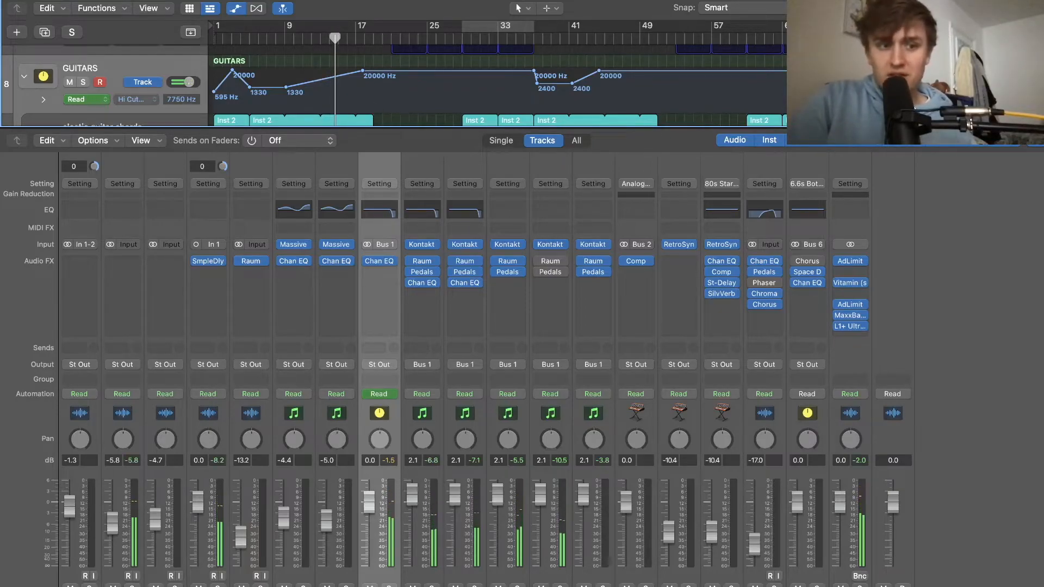
pyautogui.press('x')
pyautogui.scroll(5, 494, 266)
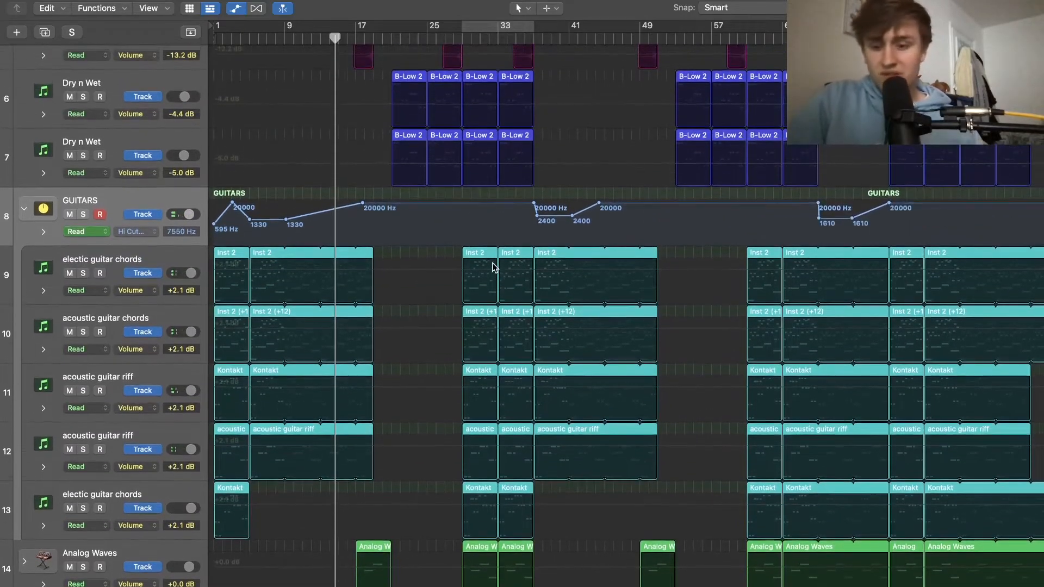
# - Reduce the track heights until all tracks fit in view and play the full arrangement from the beginning
pyautogui.press('super+Up')
pyautogui.press('super+Up')
pyautogui.press('super+Up')
pyautogui.press('super+Up')
pyautogui.press('super+Up')
pyautogui.press('super+Up')
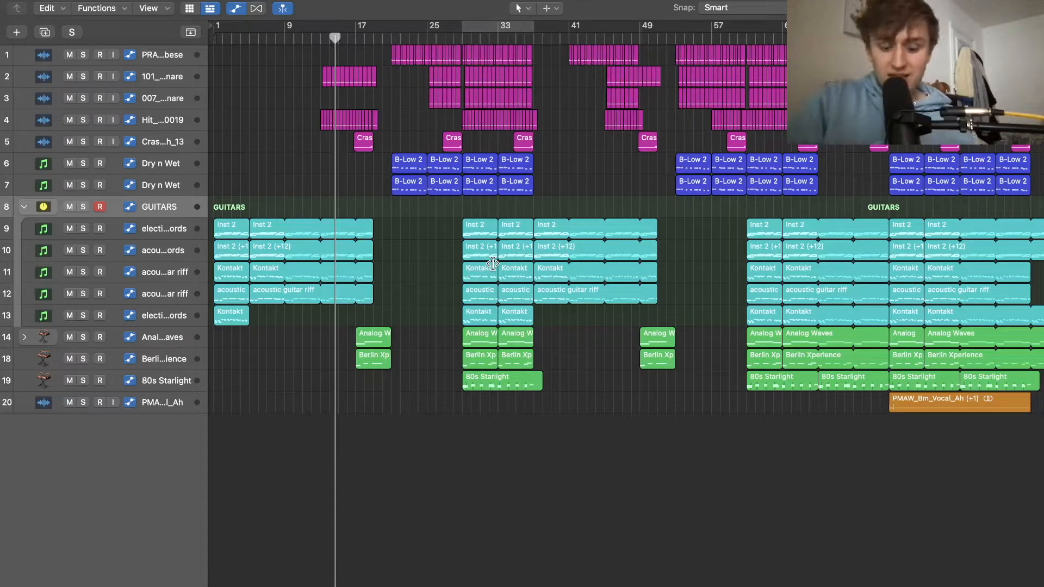
pyautogui.press('super+Up')
pyautogui.press('super+Up')
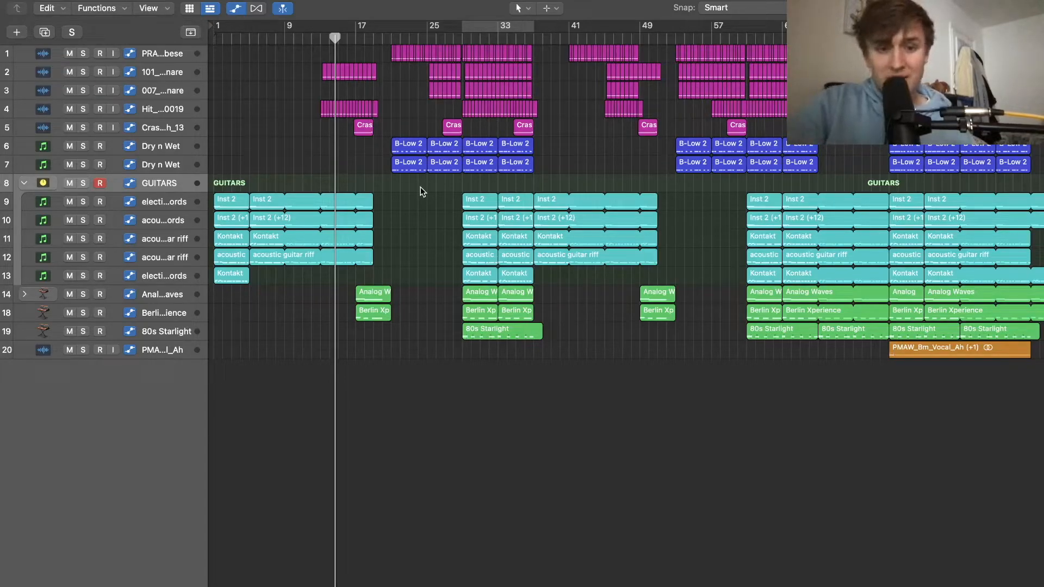
pyautogui.press('Return')
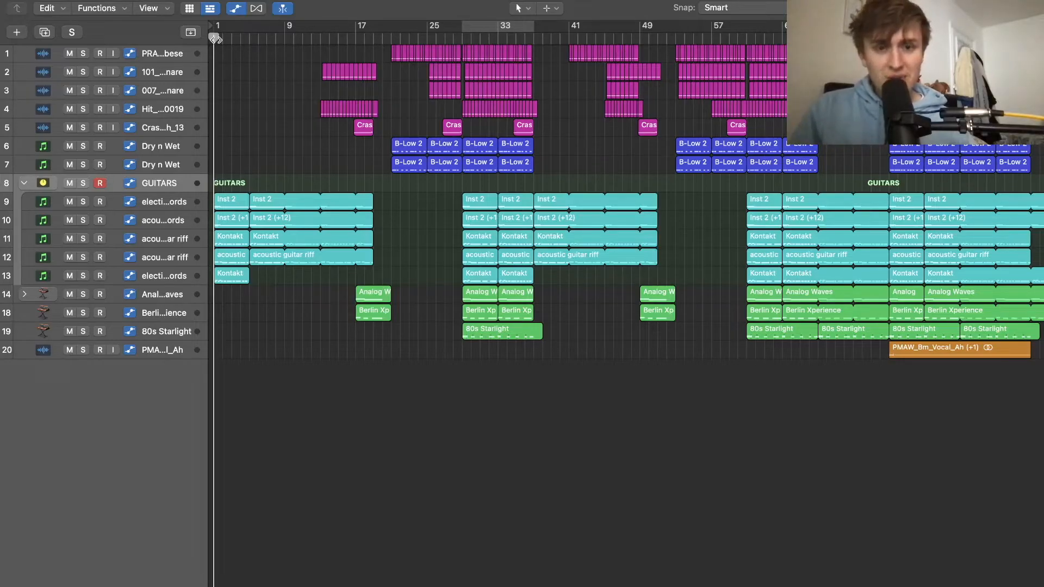
pyautogui.press('space')
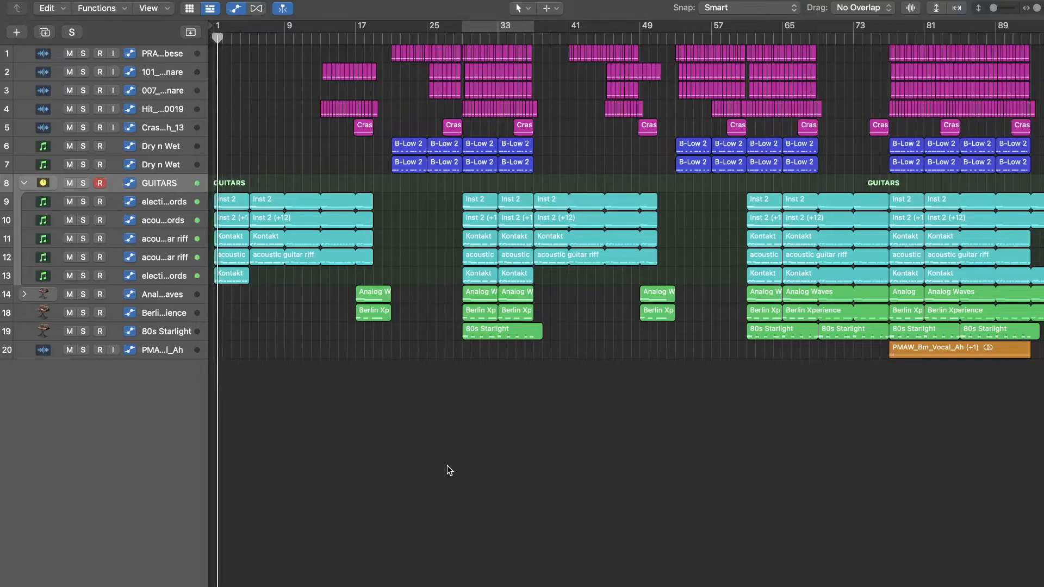